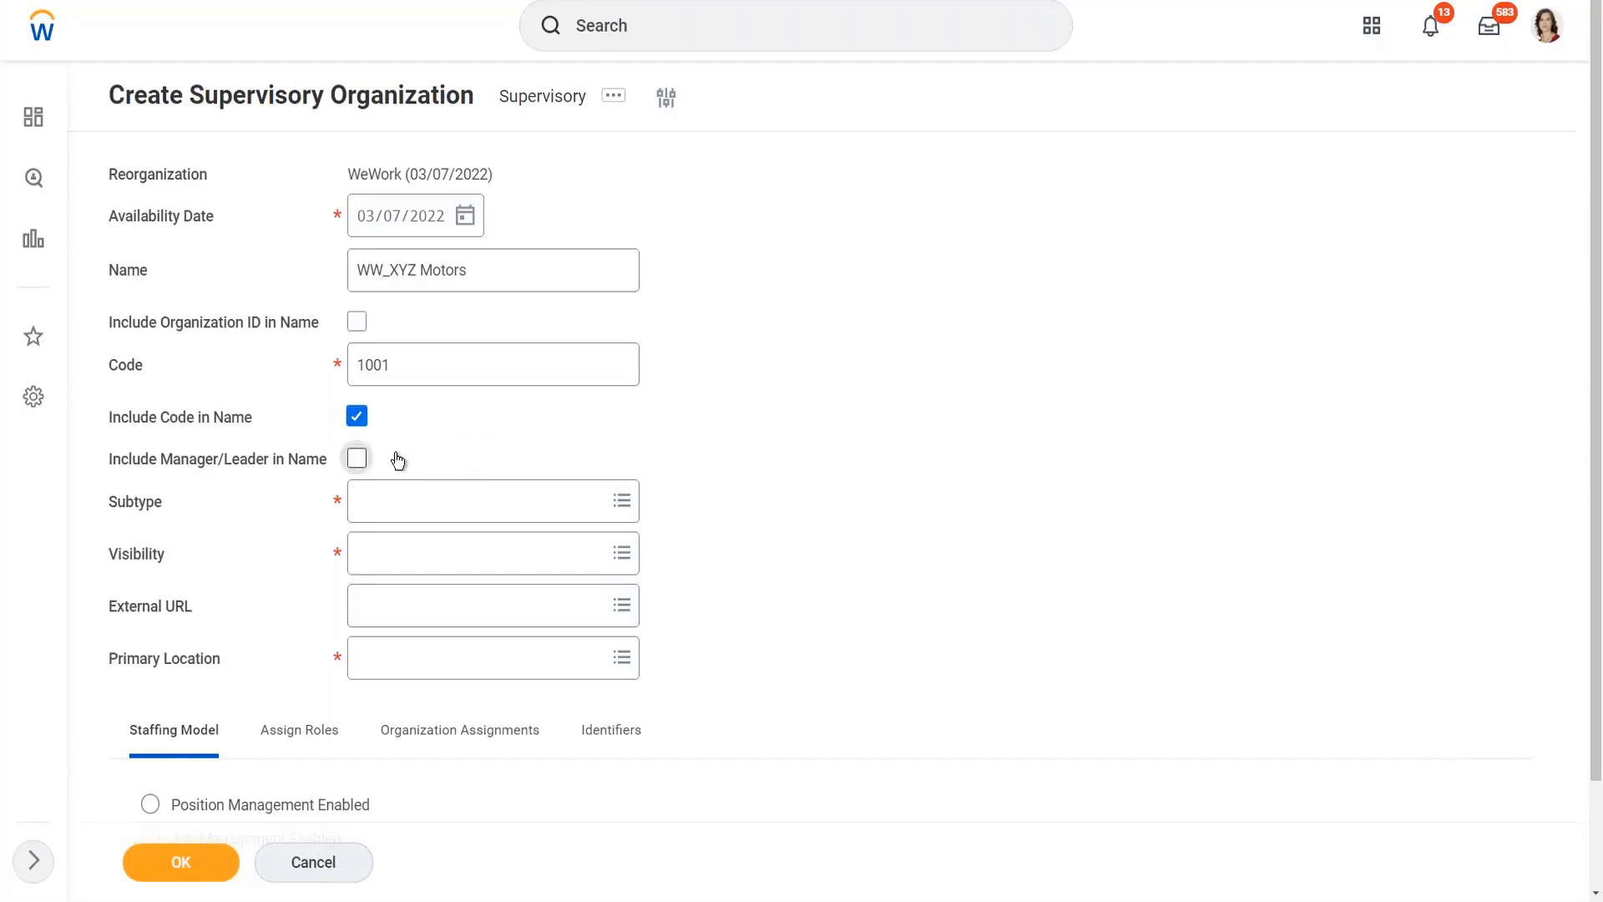
Step: Include the manager/leader in the organization name and set the subtype to Department
click(357, 458)
mouse_move(430, 507)
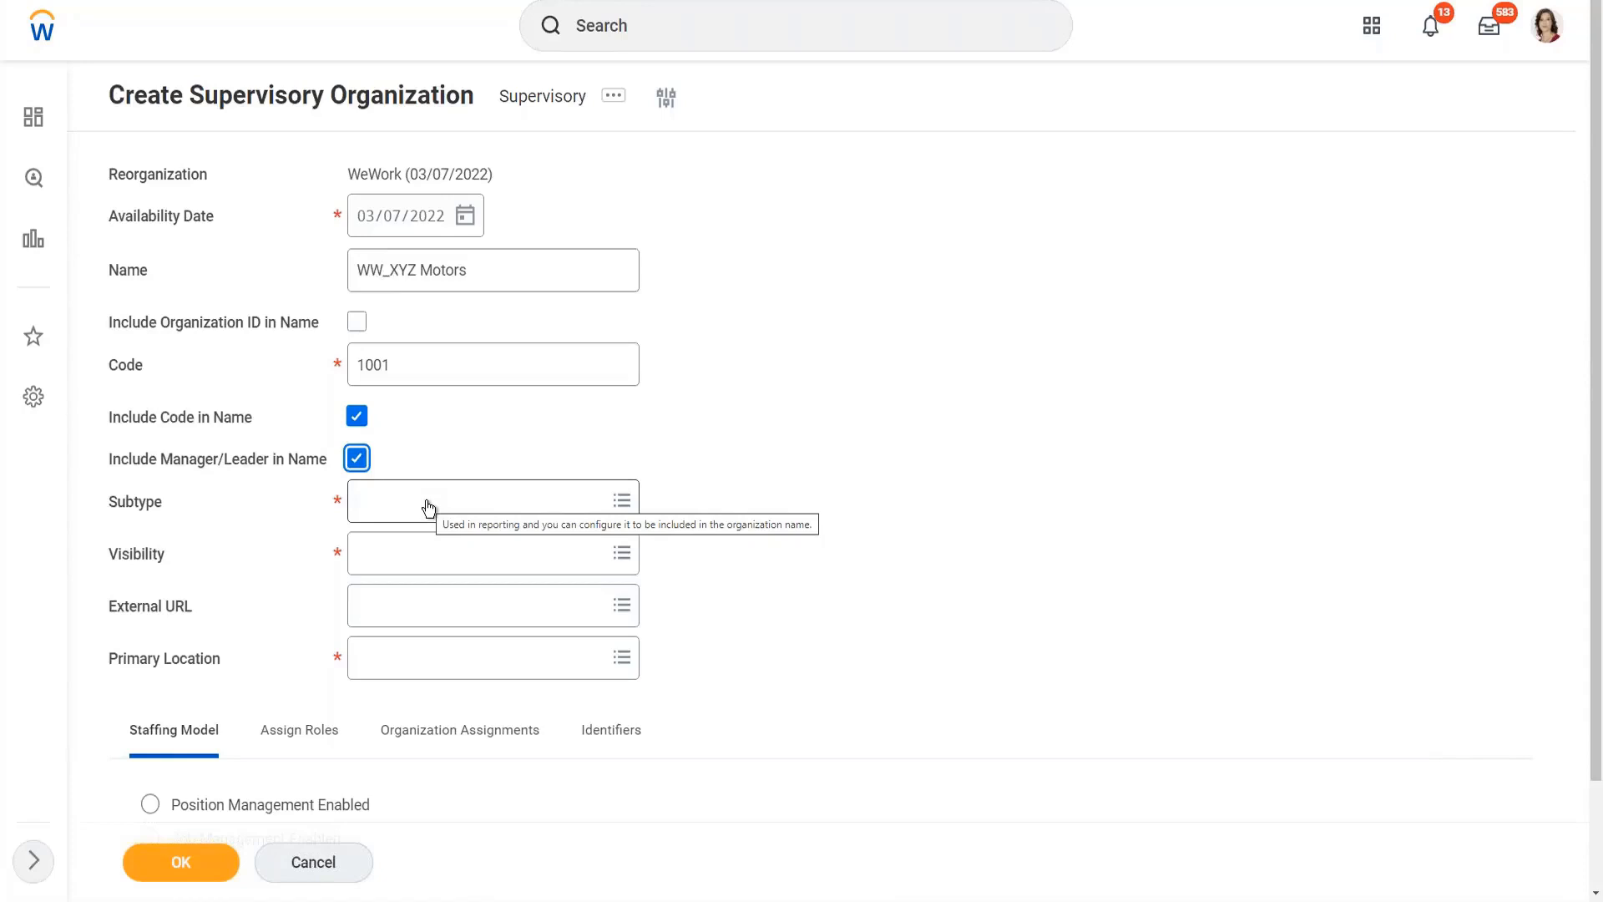
click(428, 509)
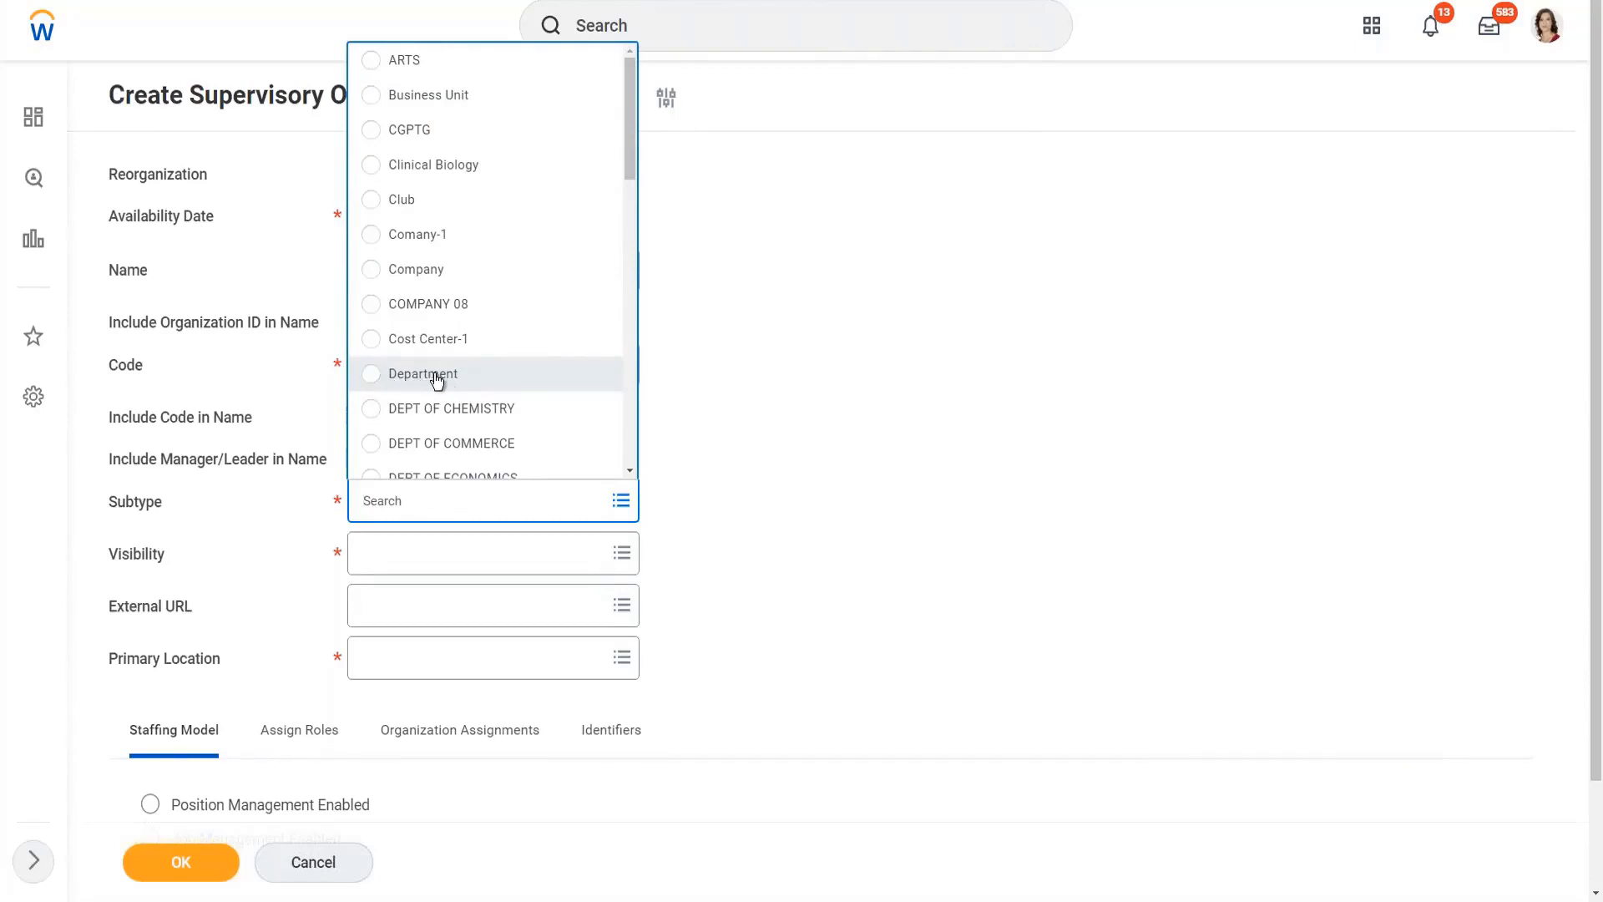
drag(624, 118, 626, 178)
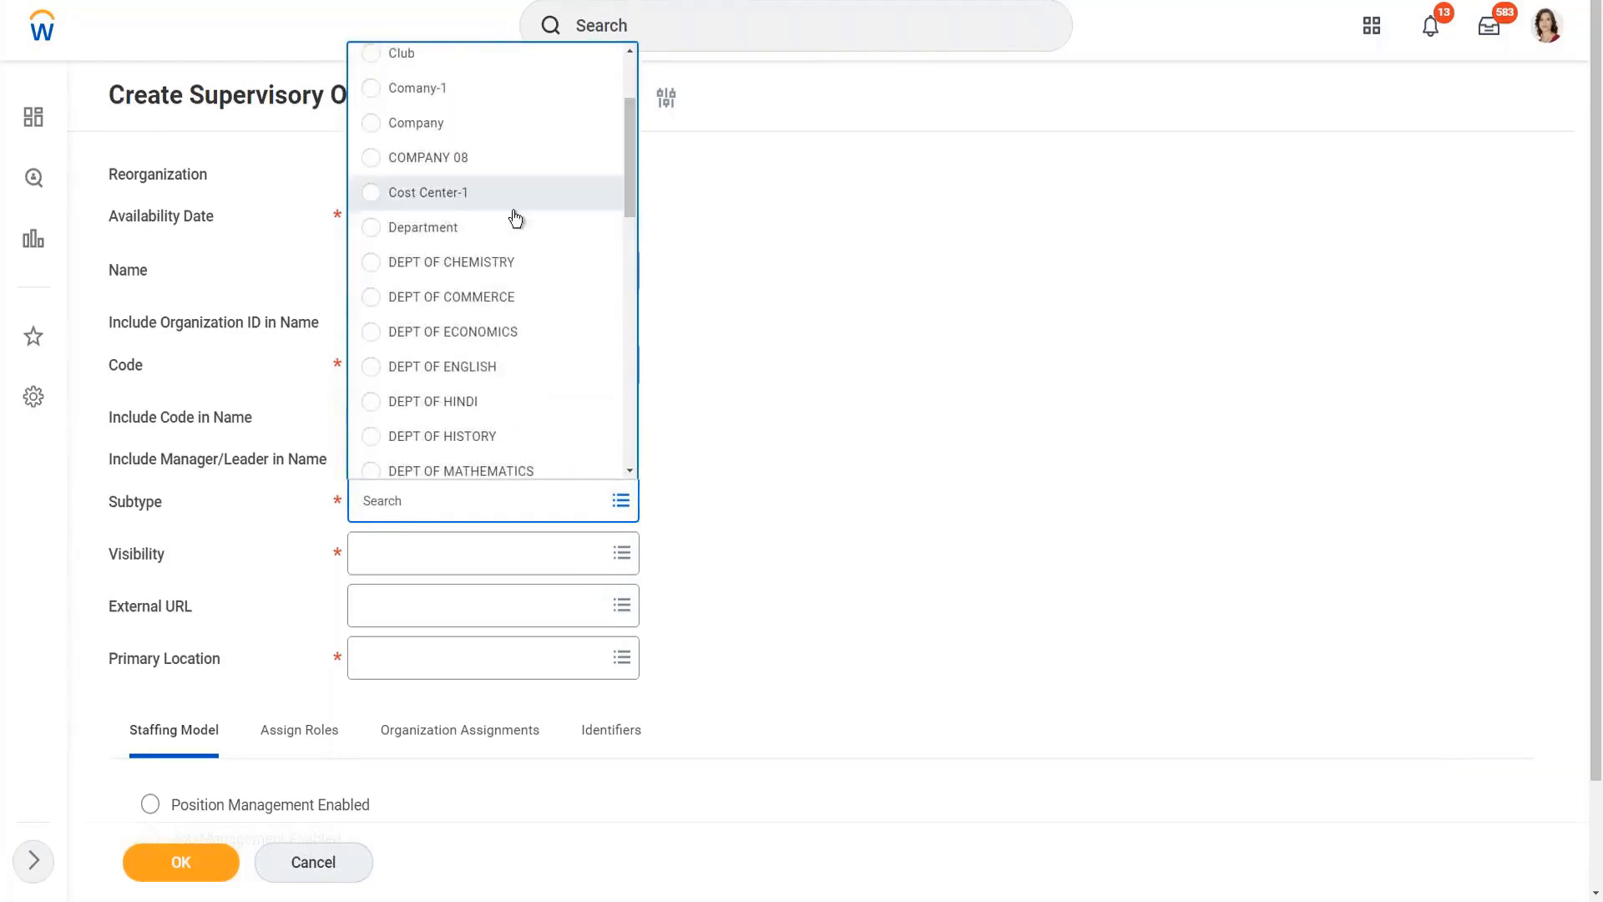
click(439, 229)
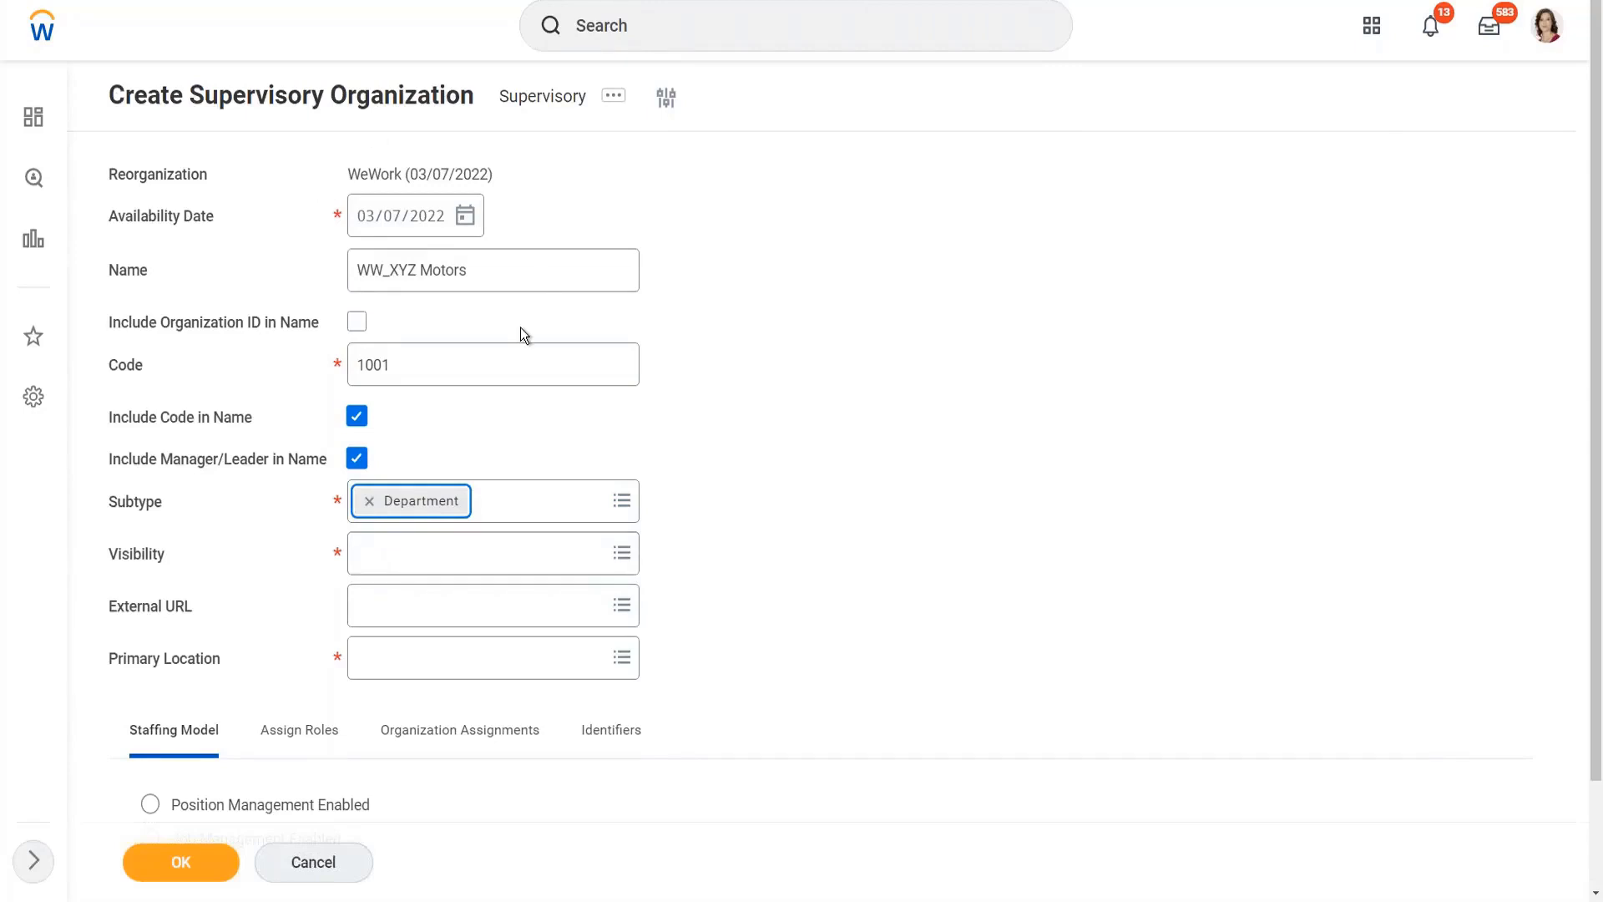
click(412, 558)
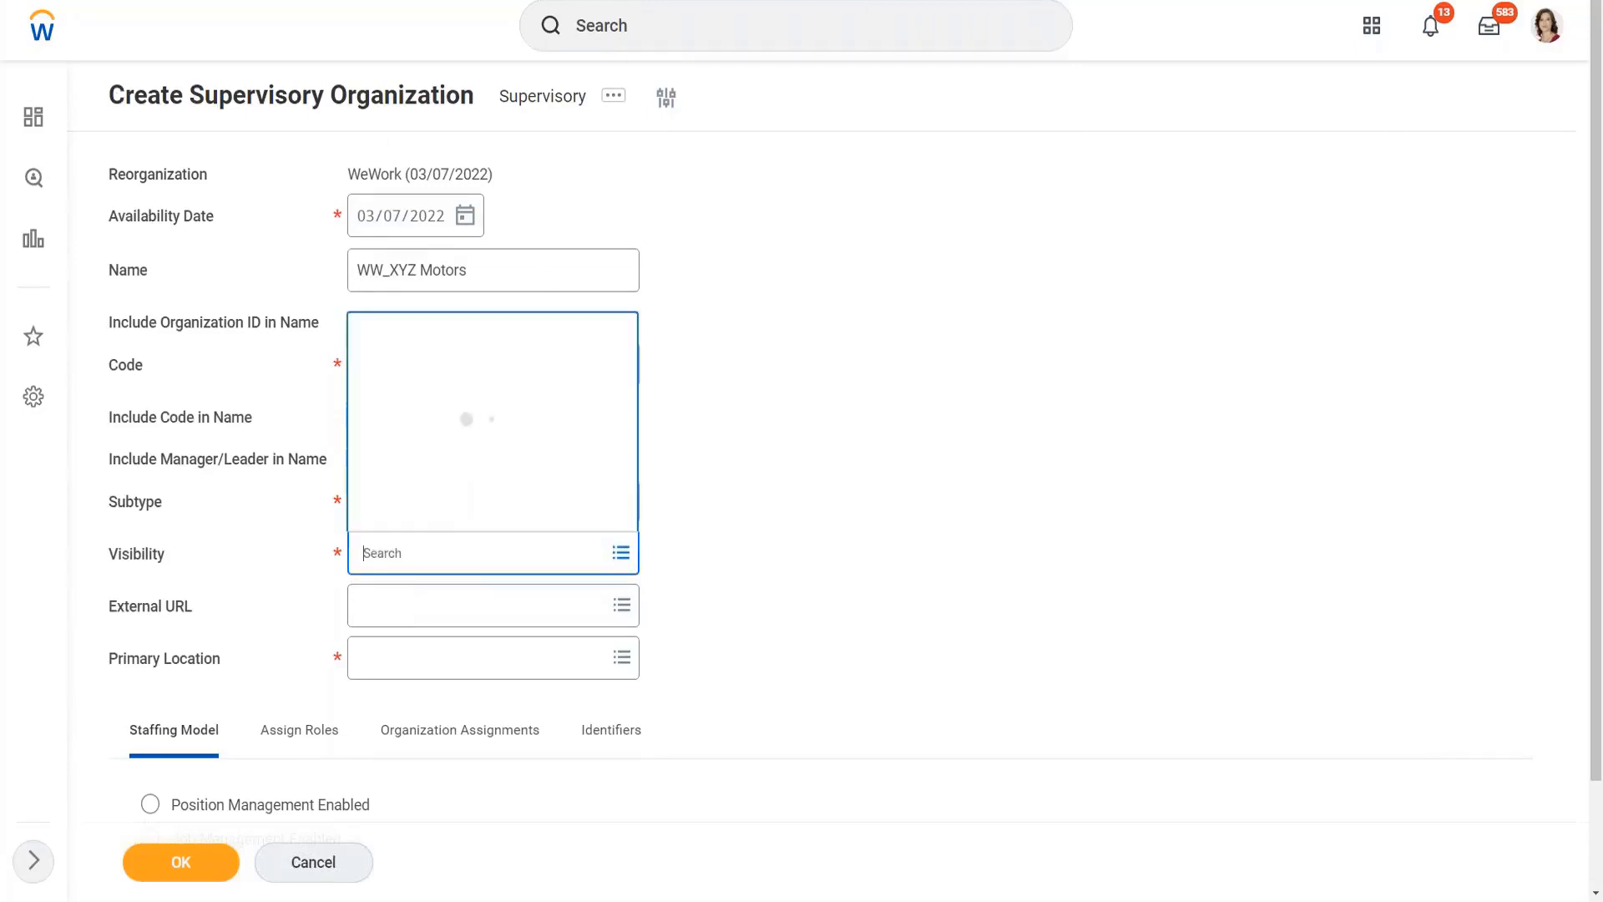
click(798, 501)
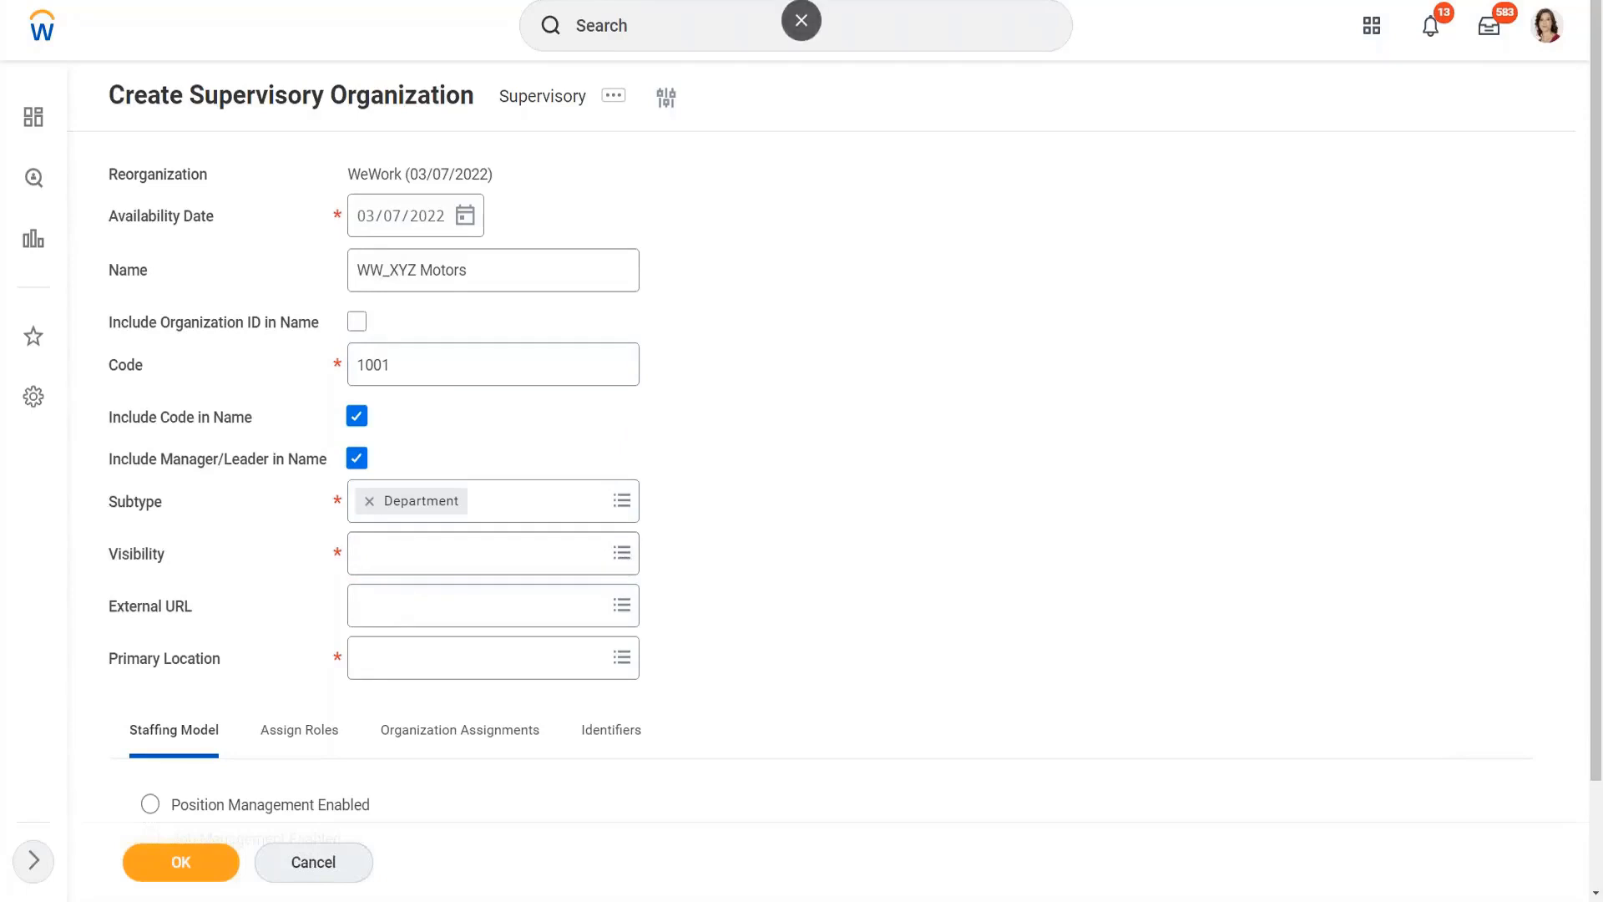
click(969, 20)
mouse_move(642, 477)
mouse_down()
mouse_move(618, 468)
mouse_move(595, 501)
mouse_move(652, 488)
mouse_move(644, 470)
mouse_up()
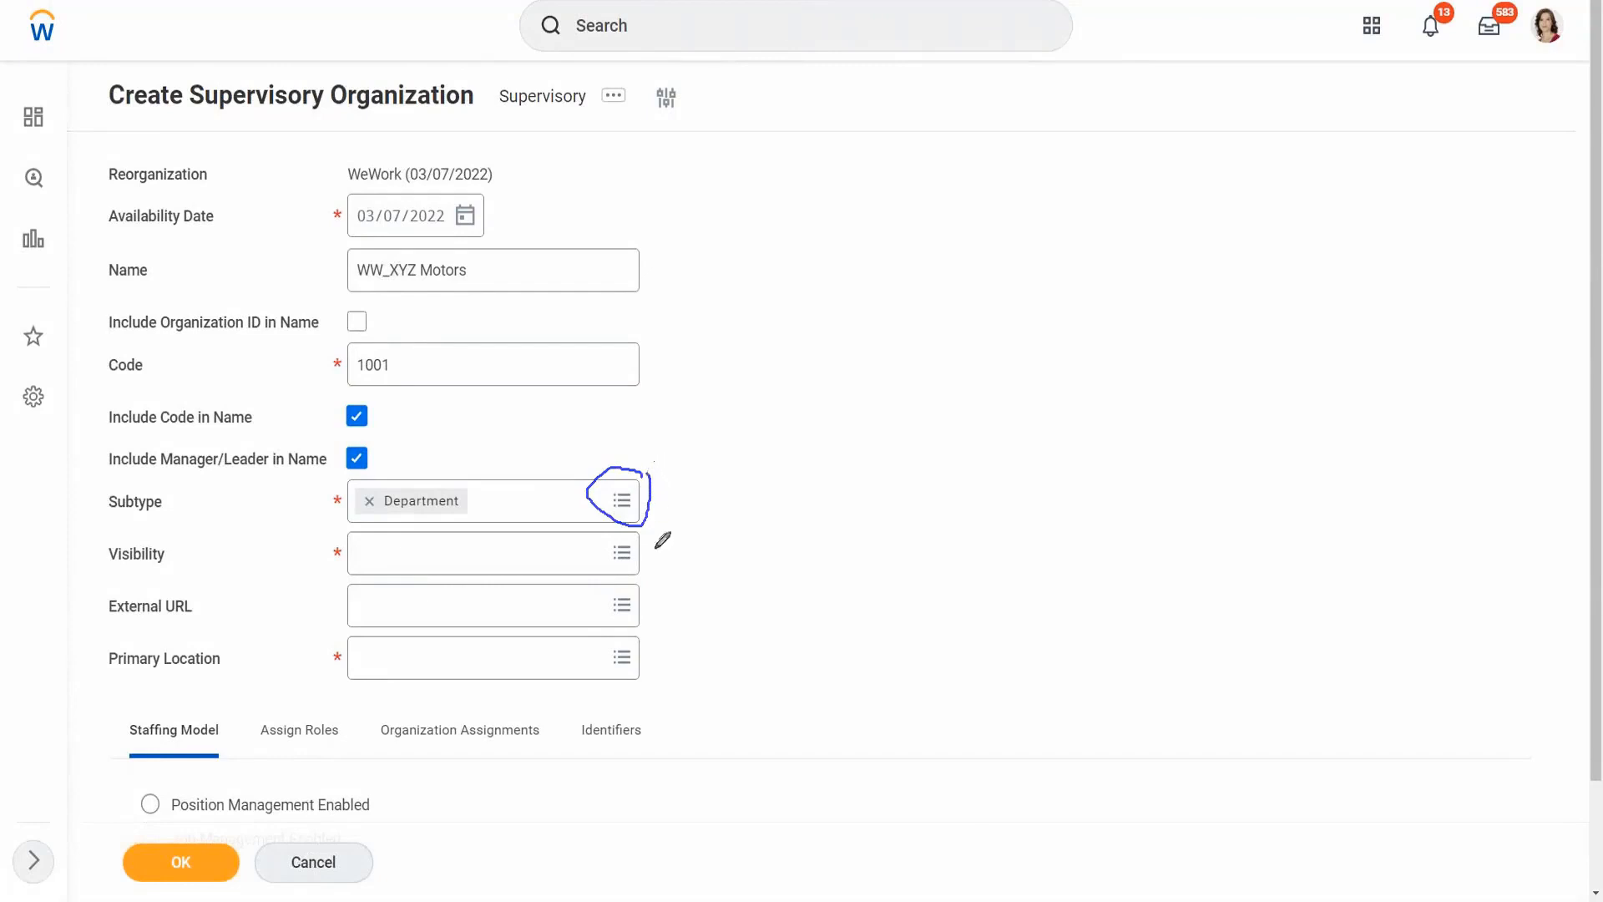
mouse_move(638, 596)
mouse_down()
mouse_move(615, 577)
mouse_move(613, 600)
mouse_move(645, 593)
mouse_up()
mouse_move(664, 242)
mouse_down()
mouse_move(586, 242)
mouse_move(610, 302)
mouse_move(658, 292)
mouse_move(670, 244)
mouse_up()
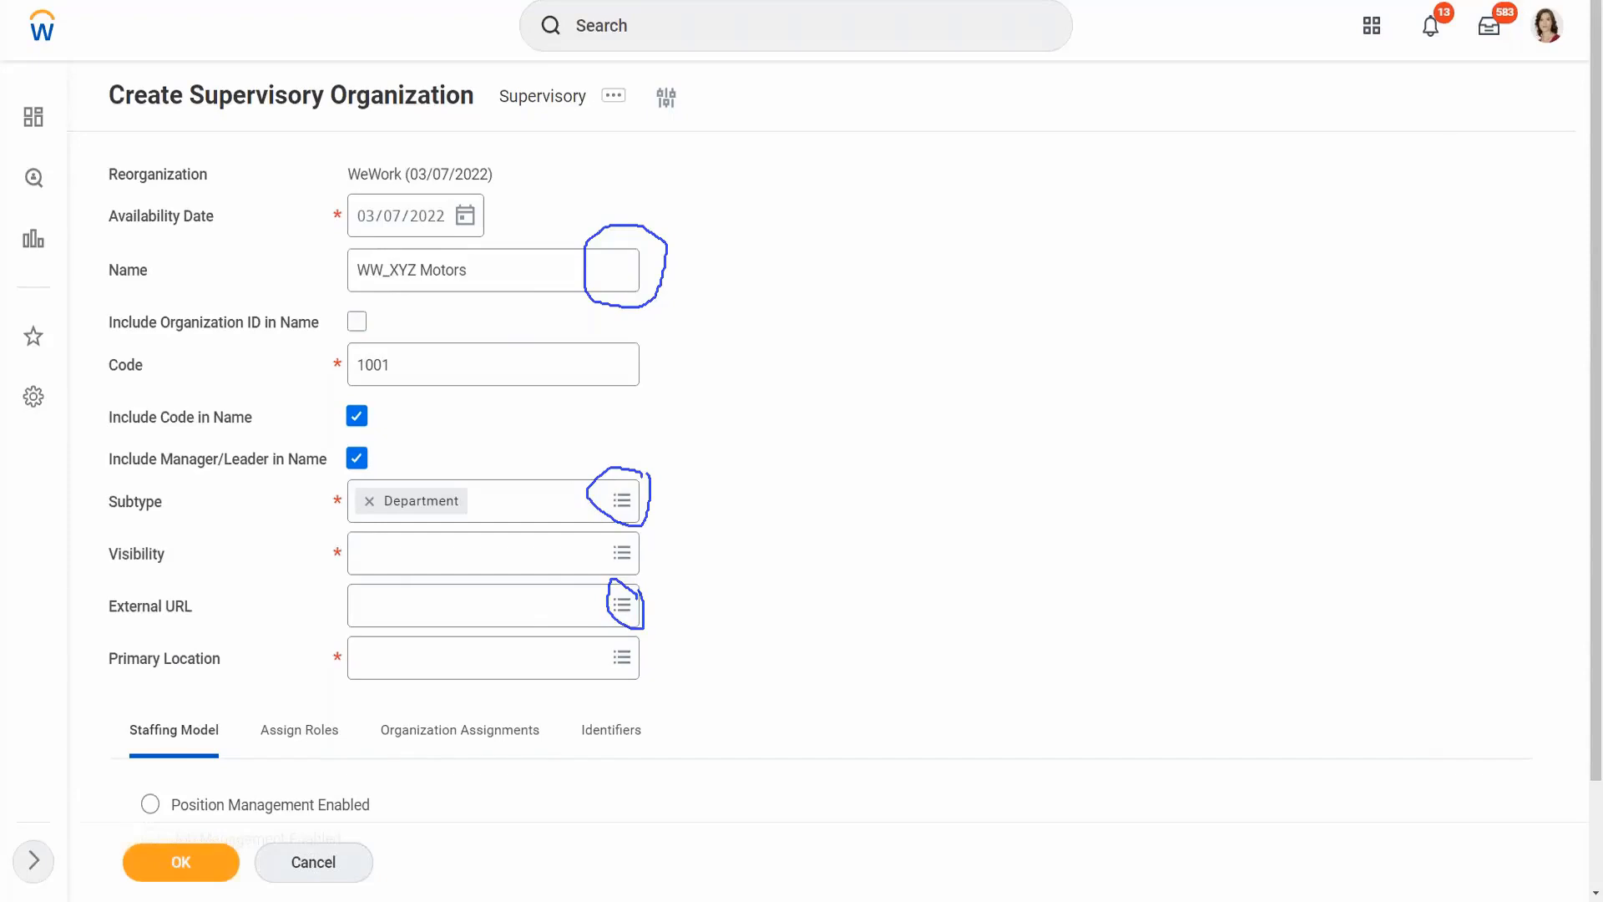
click(968, 85)
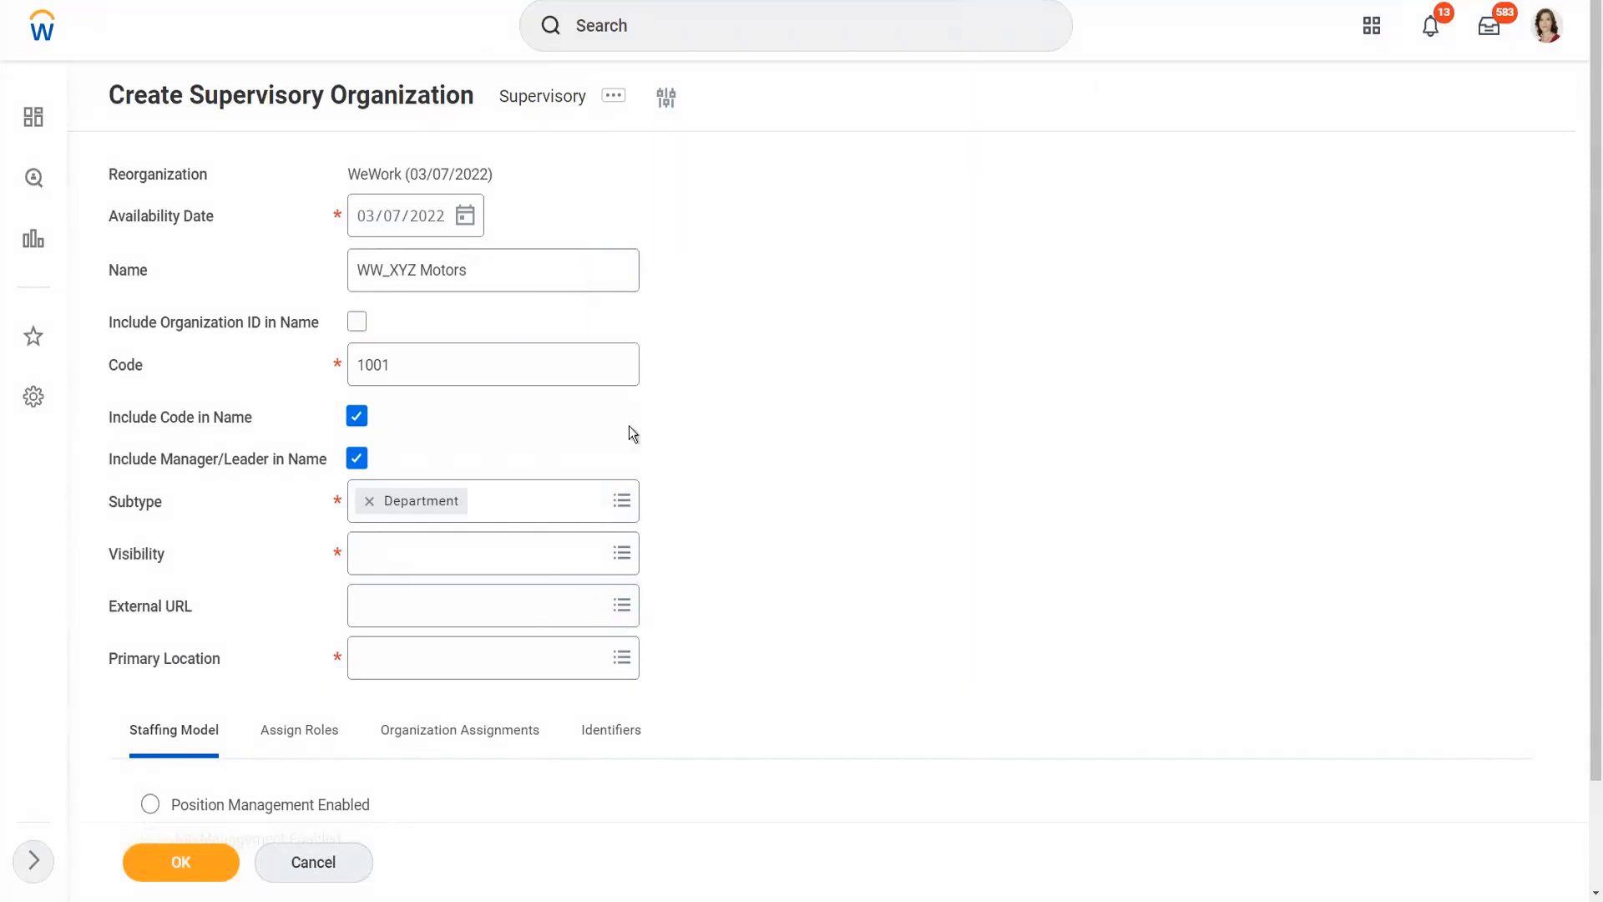
Step: Set the supervisory organization's visibility to Everyone
scroll(502, 553, down, 2)
click(502, 546)
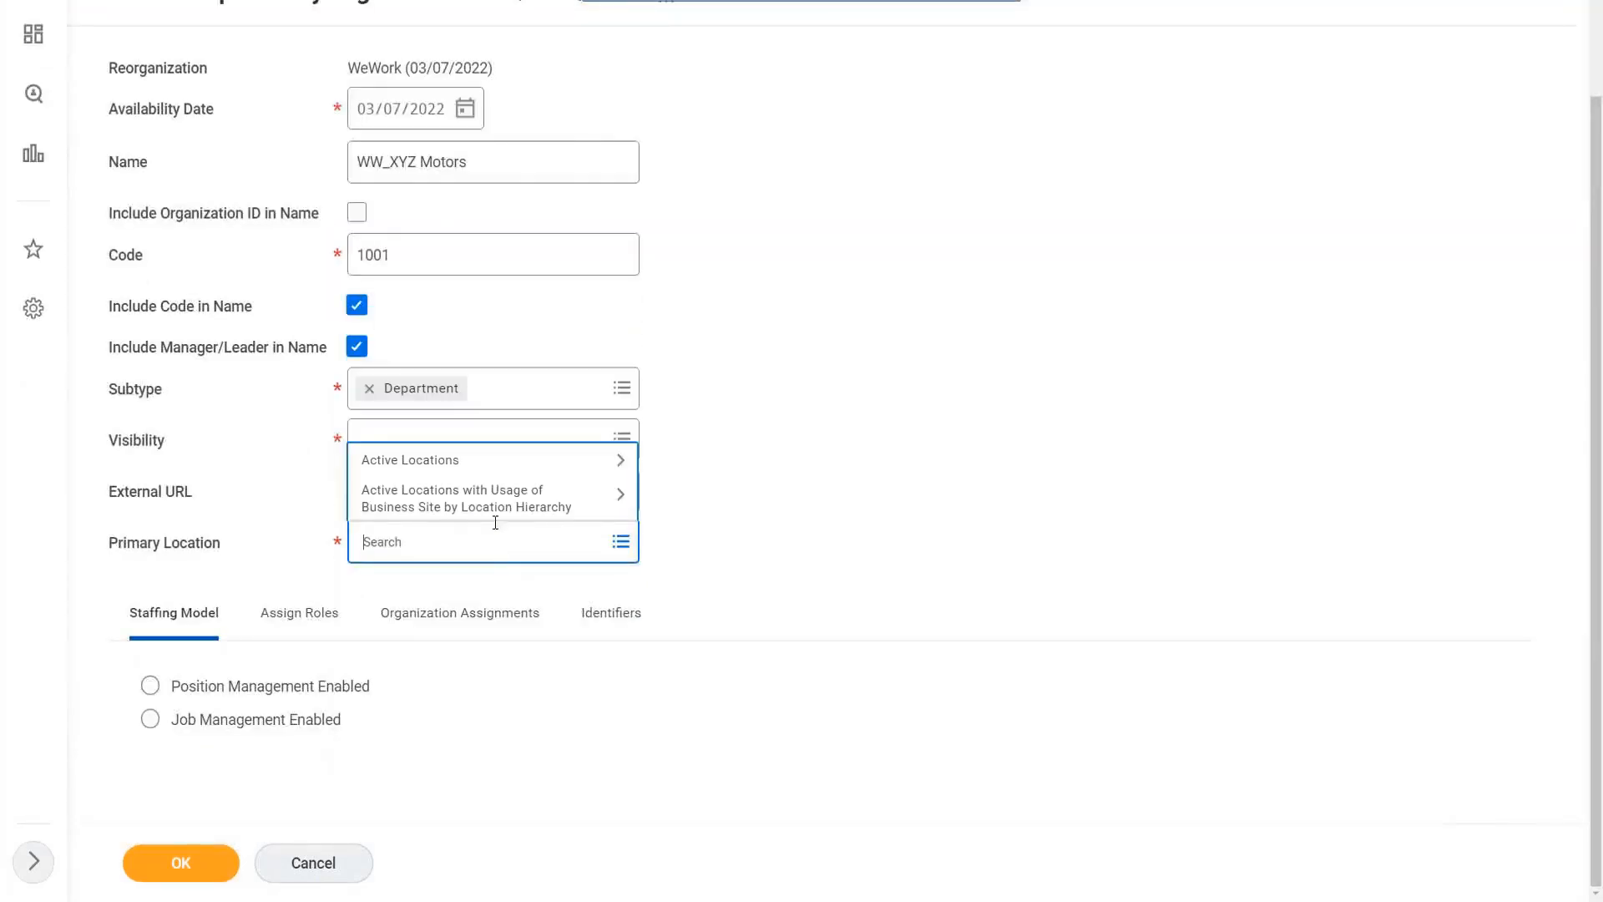
click(497, 432)
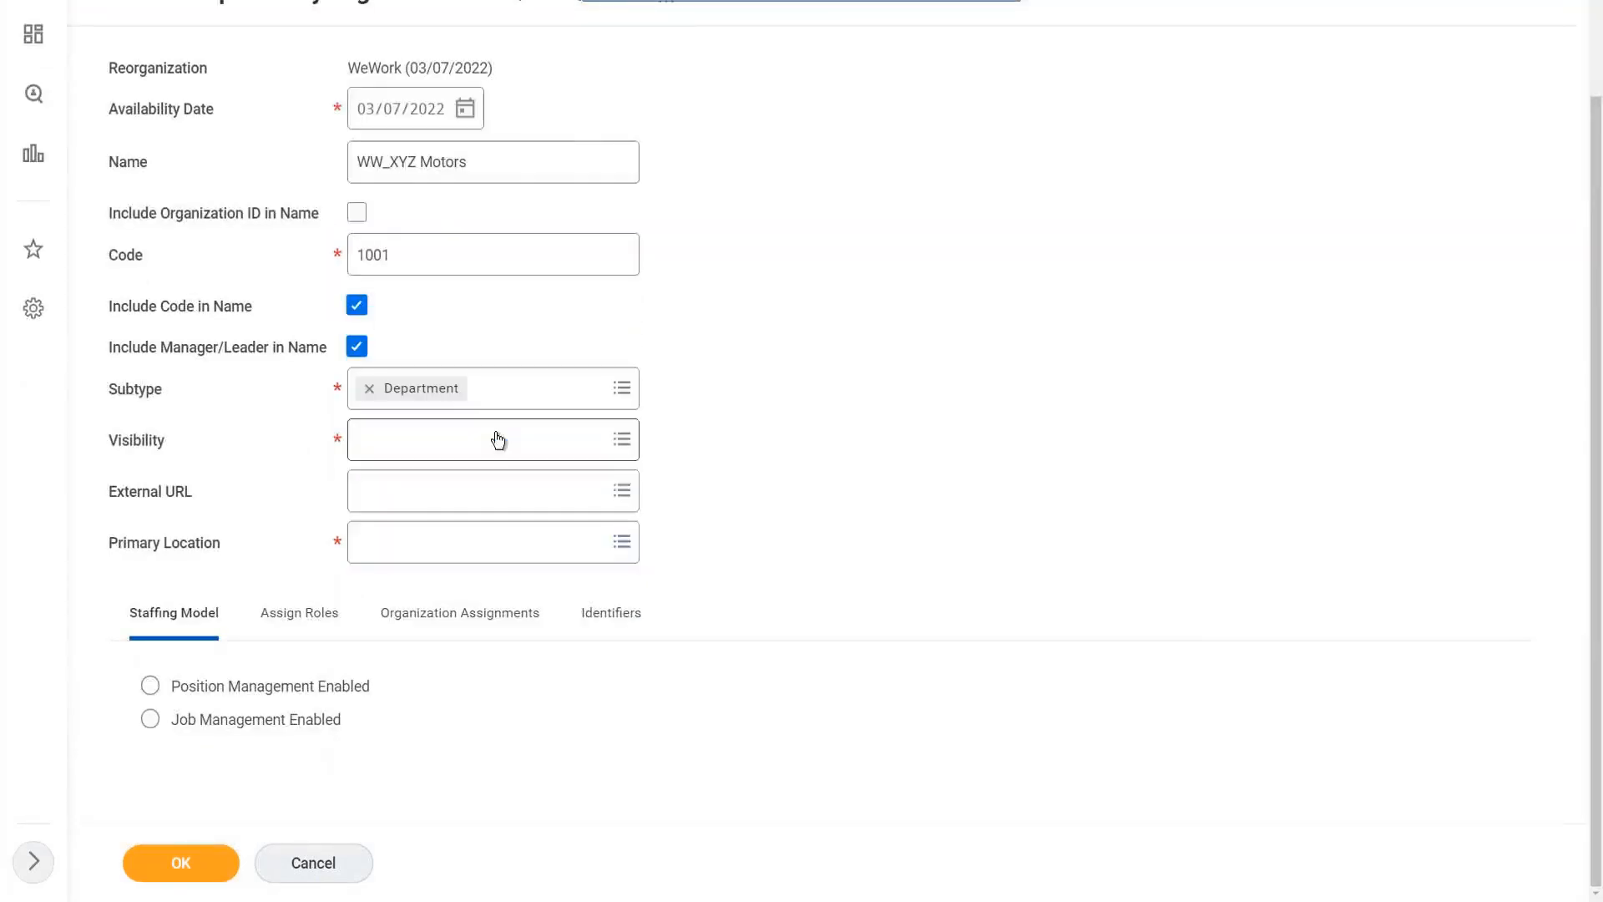
click(499, 440)
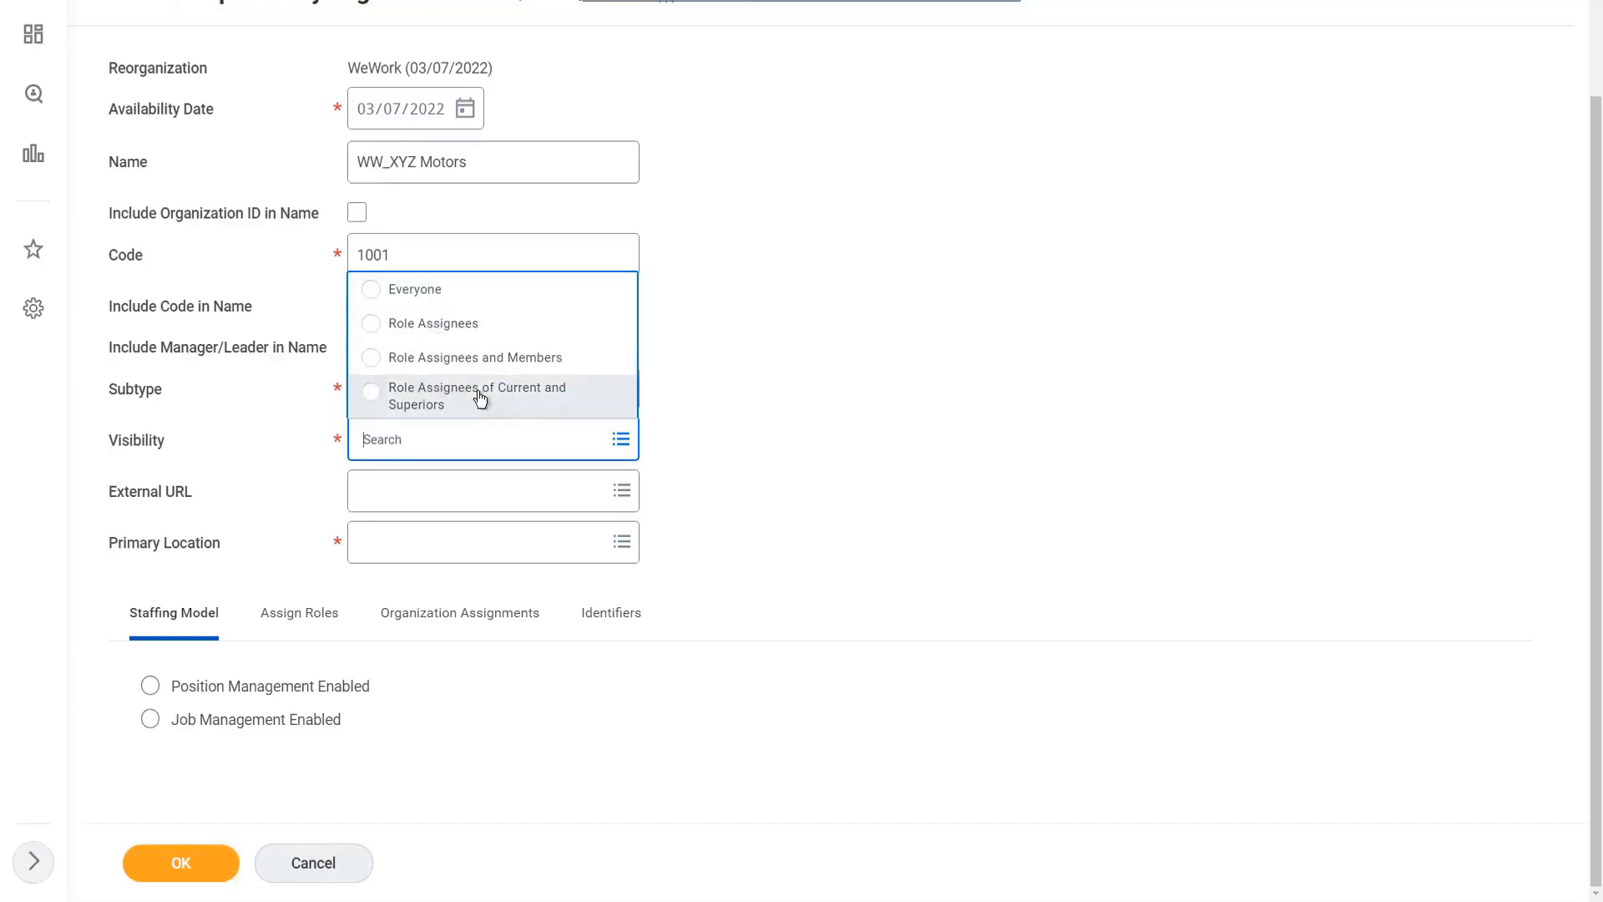
click(444, 294)
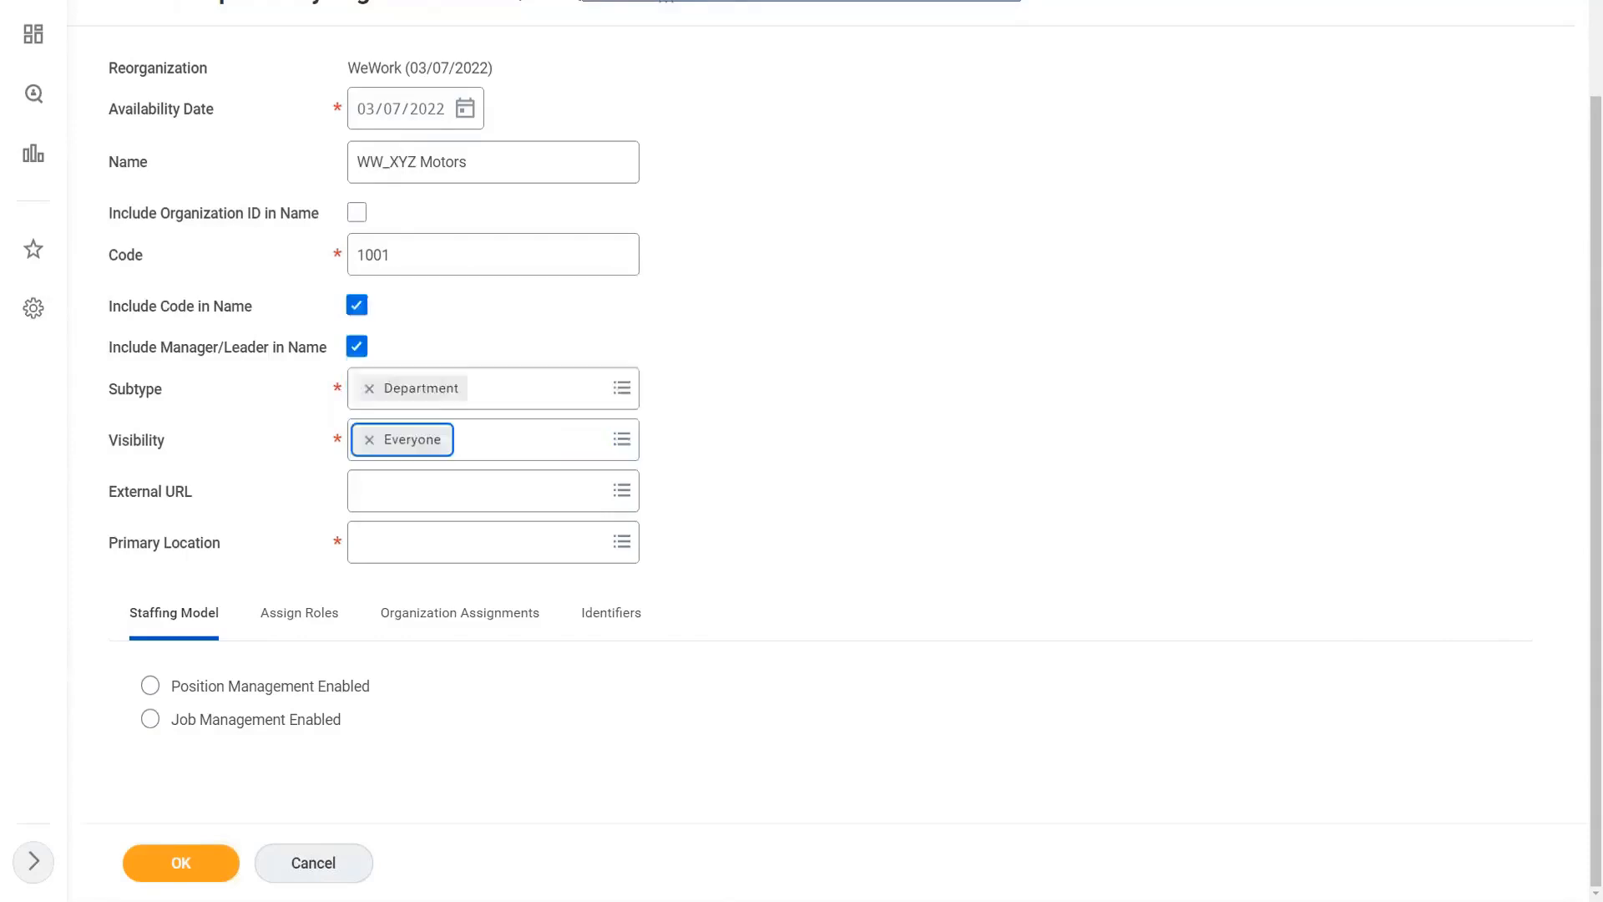
scroll(424, 594, up, 1)
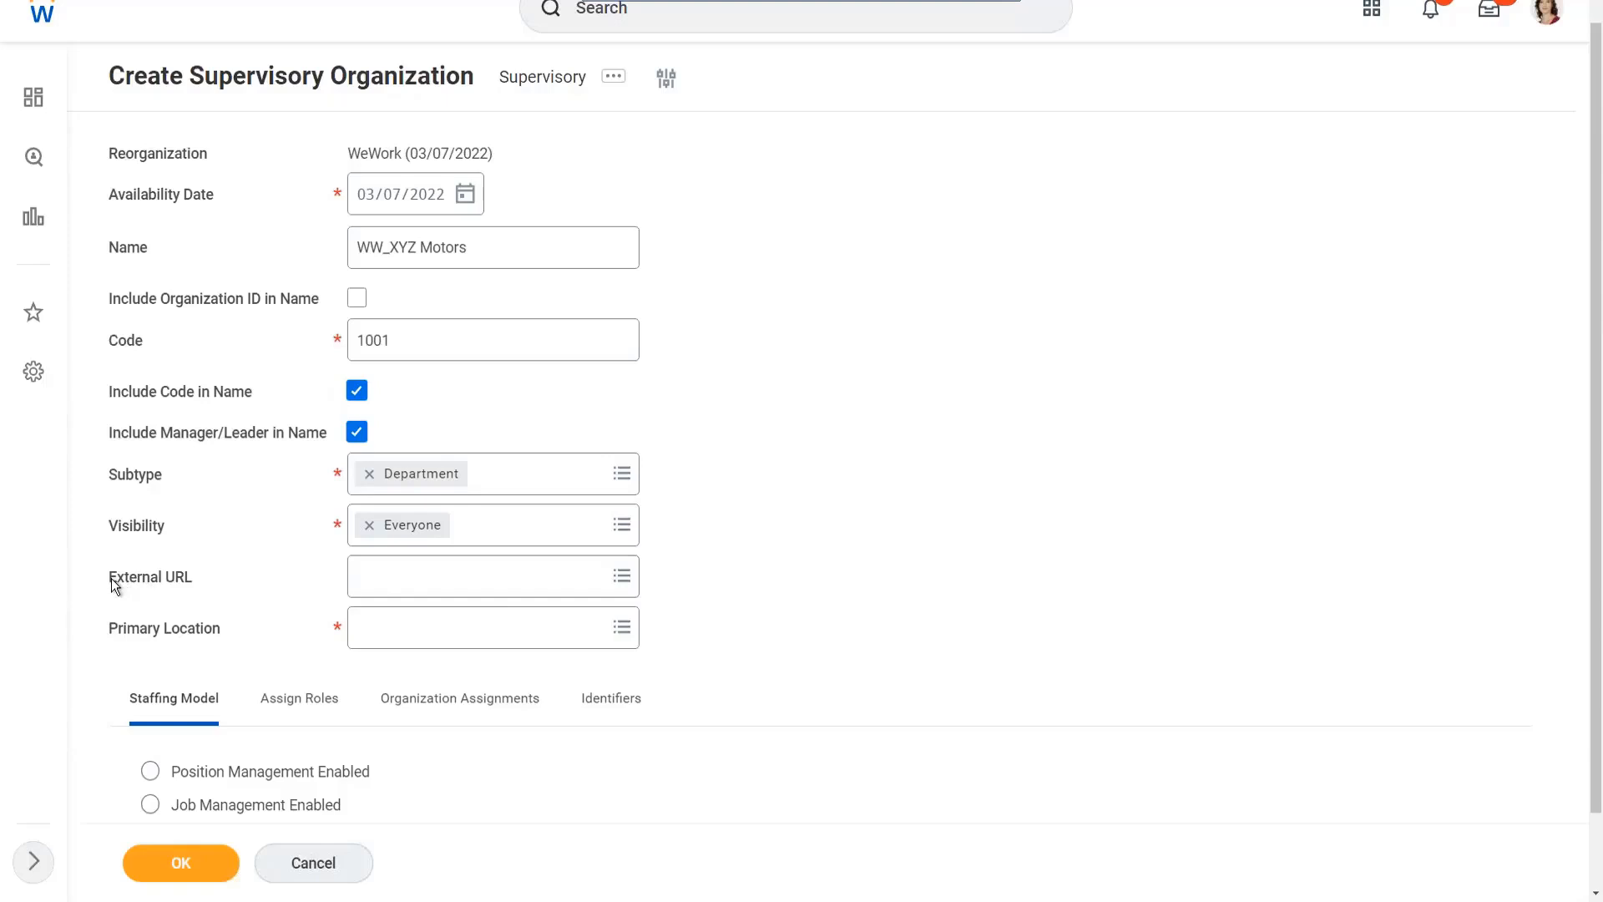
drag(110, 578, 217, 587)
click(454, 582)
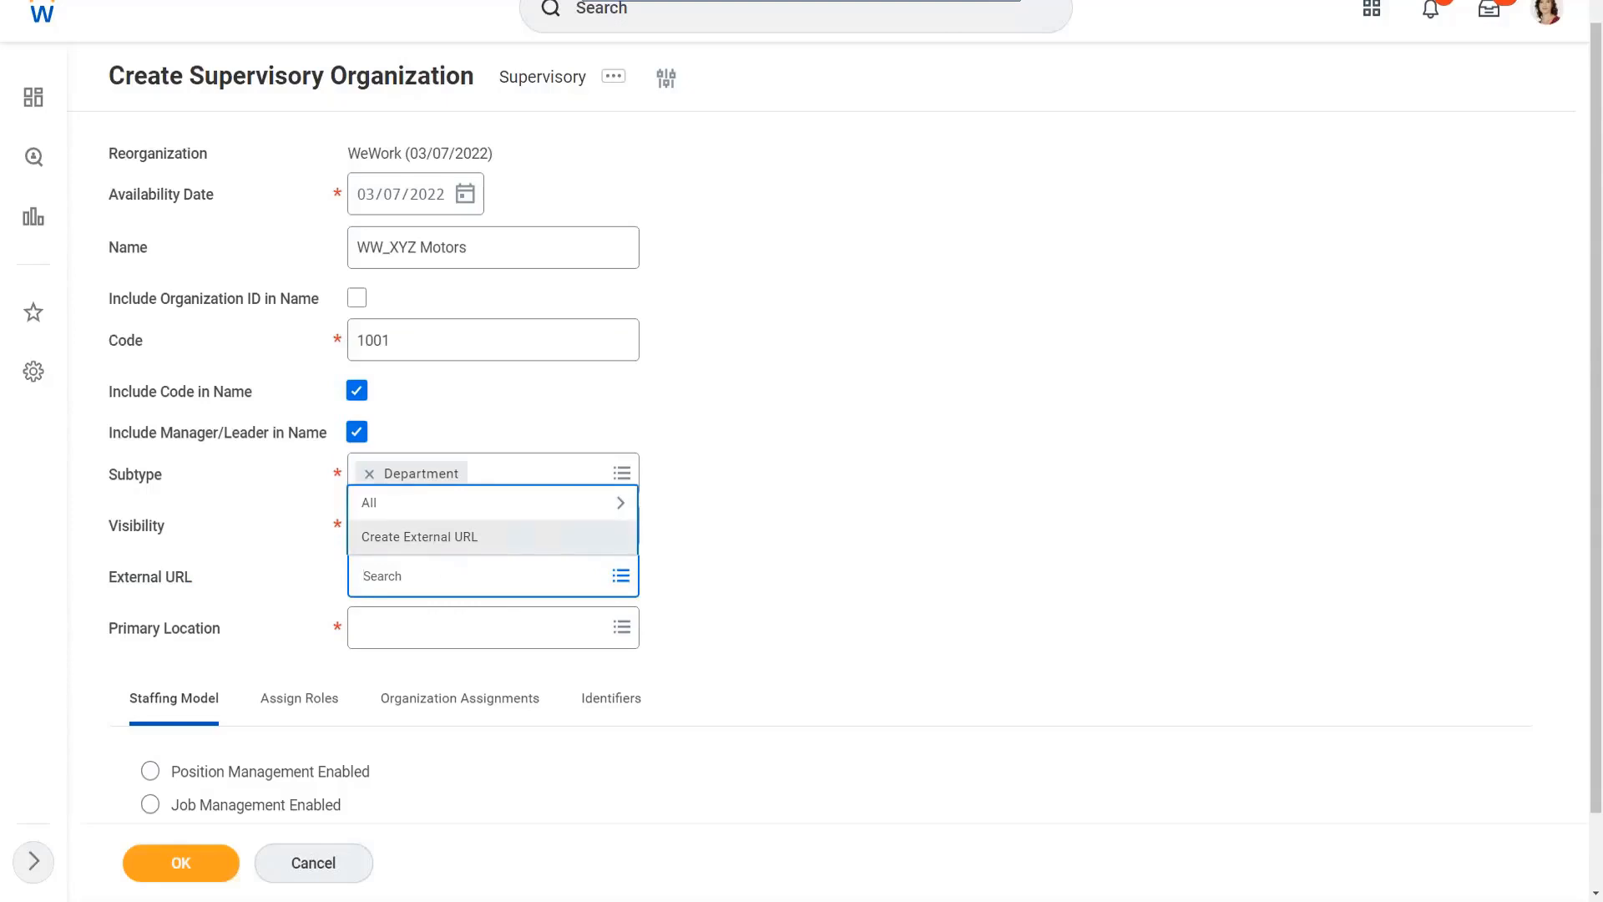
click(455, 544)
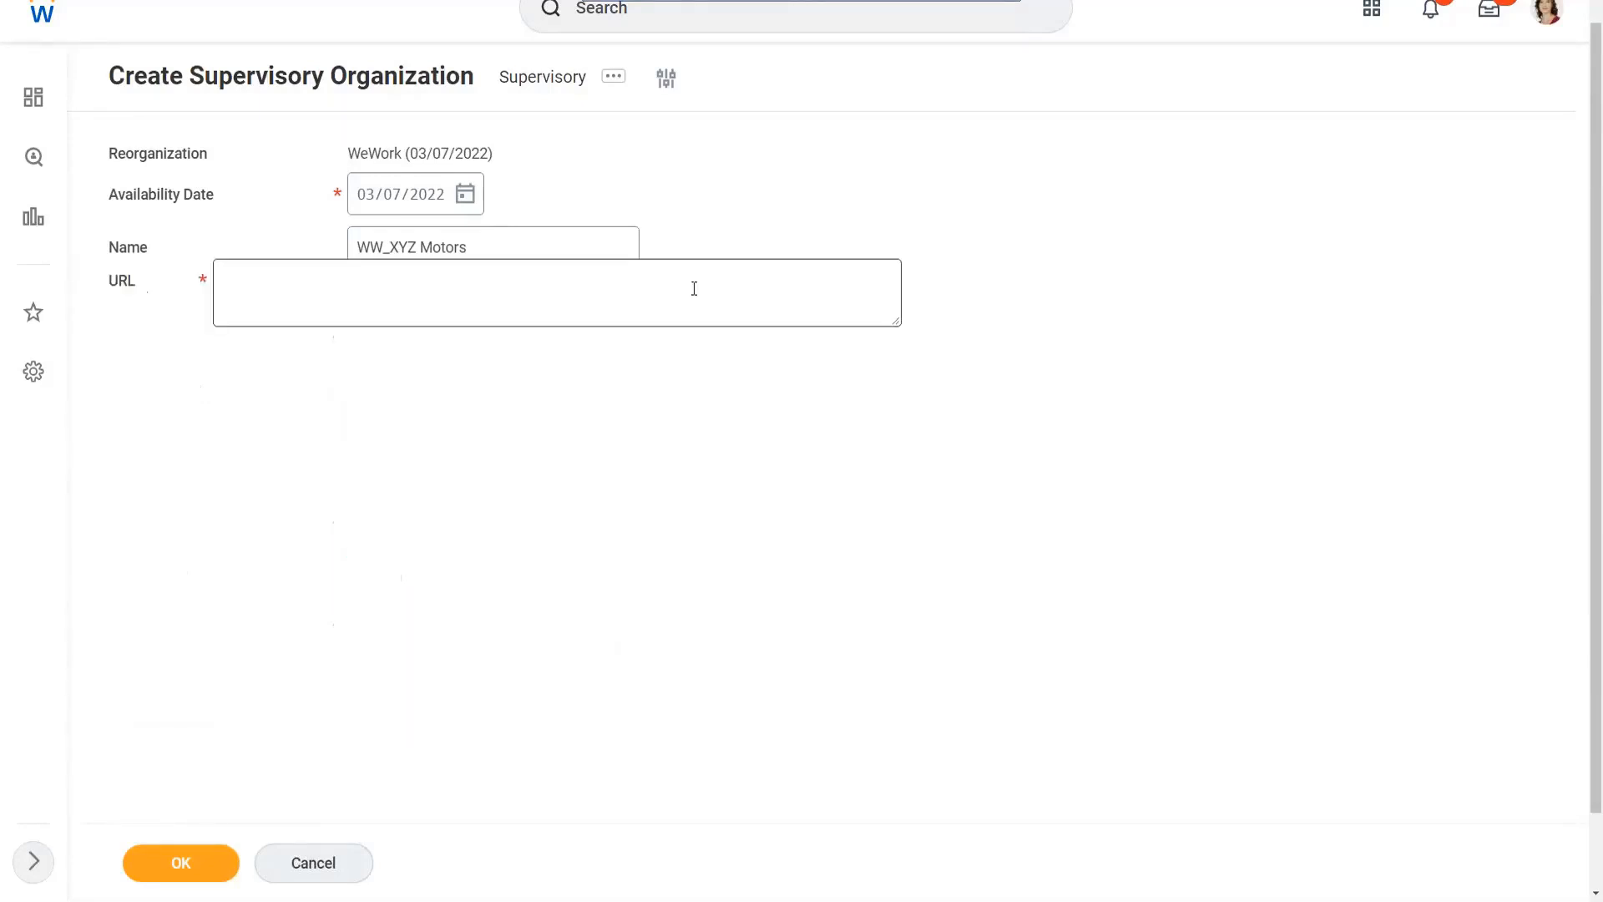
click(250, 286)
click(313, 237)
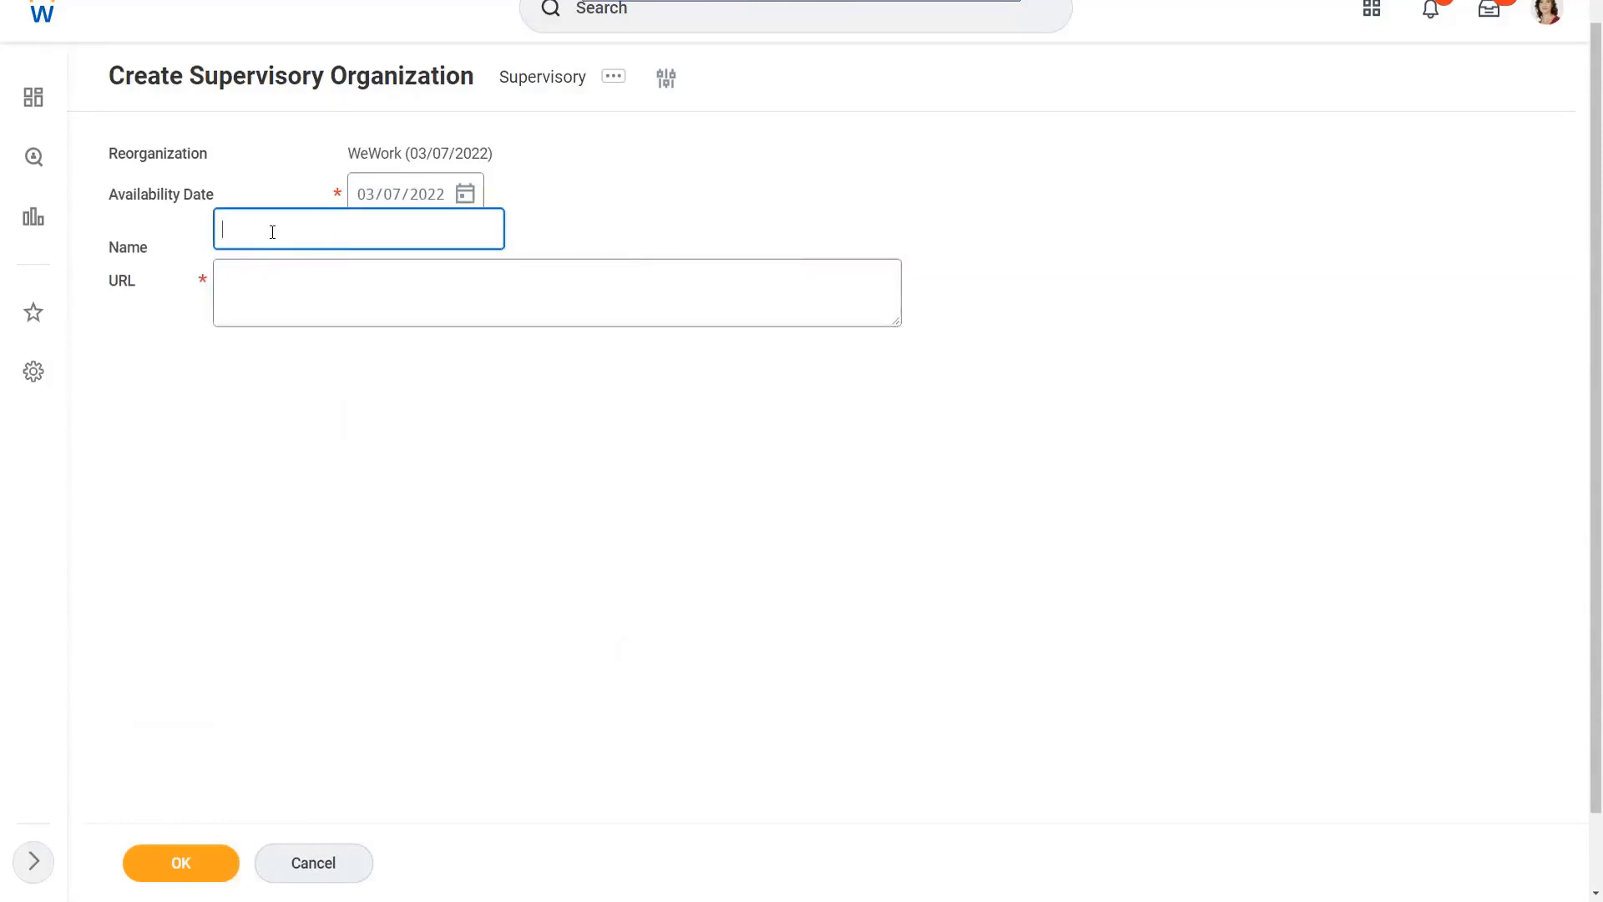
click(251, 298)
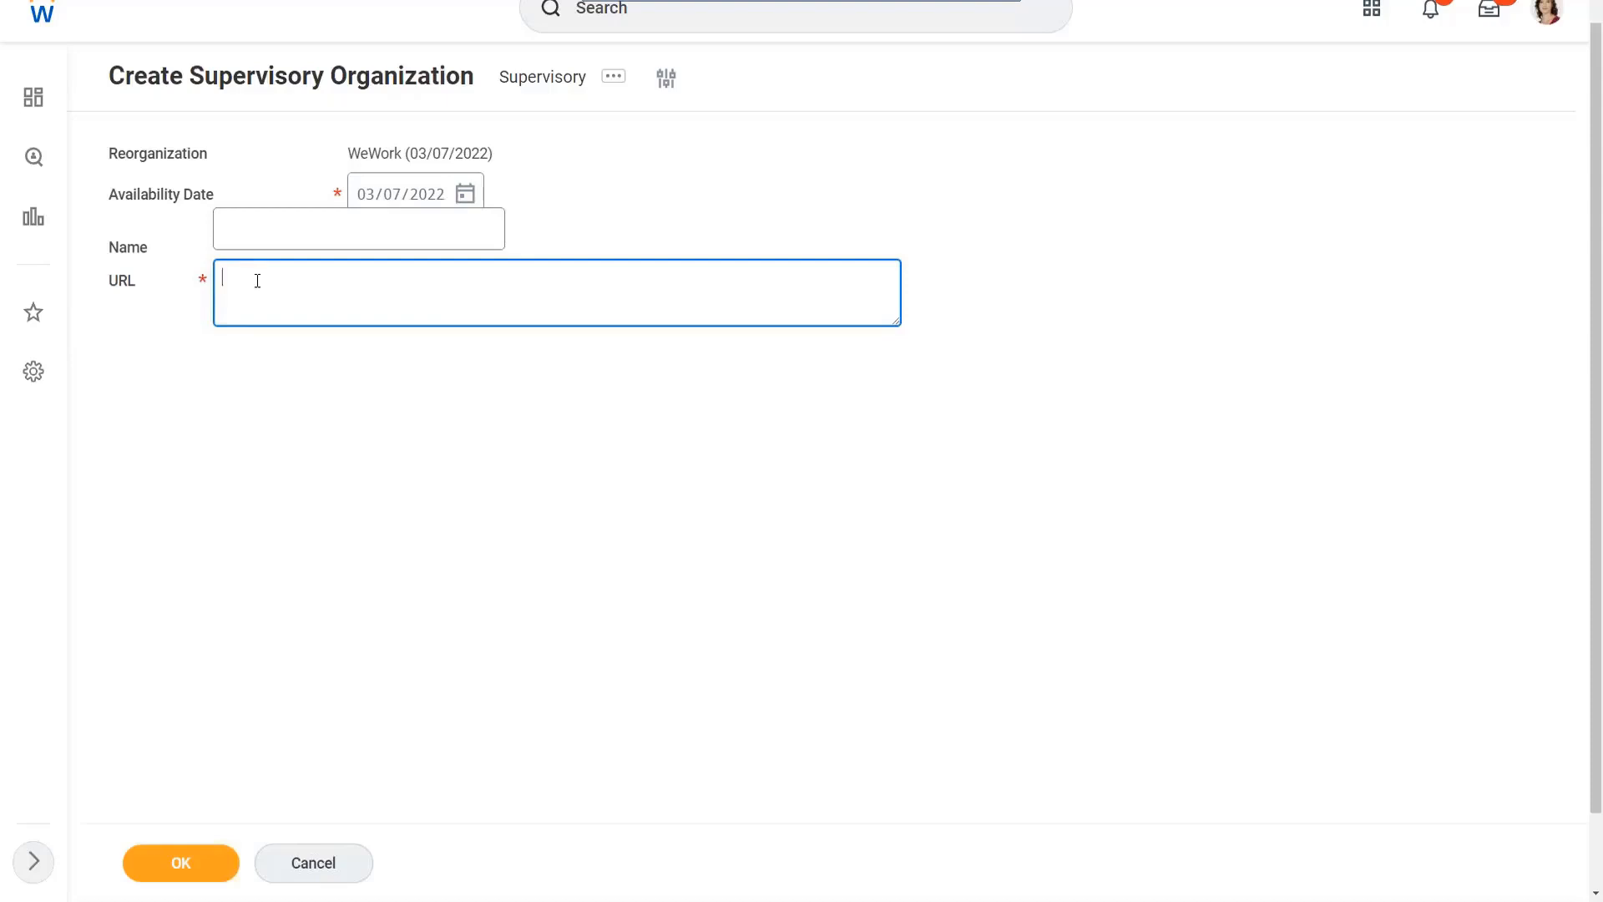
text(www.xyz.com/landing/top.html)
Step: Name the external URL WW_Org Landing Page
click(311, 228)
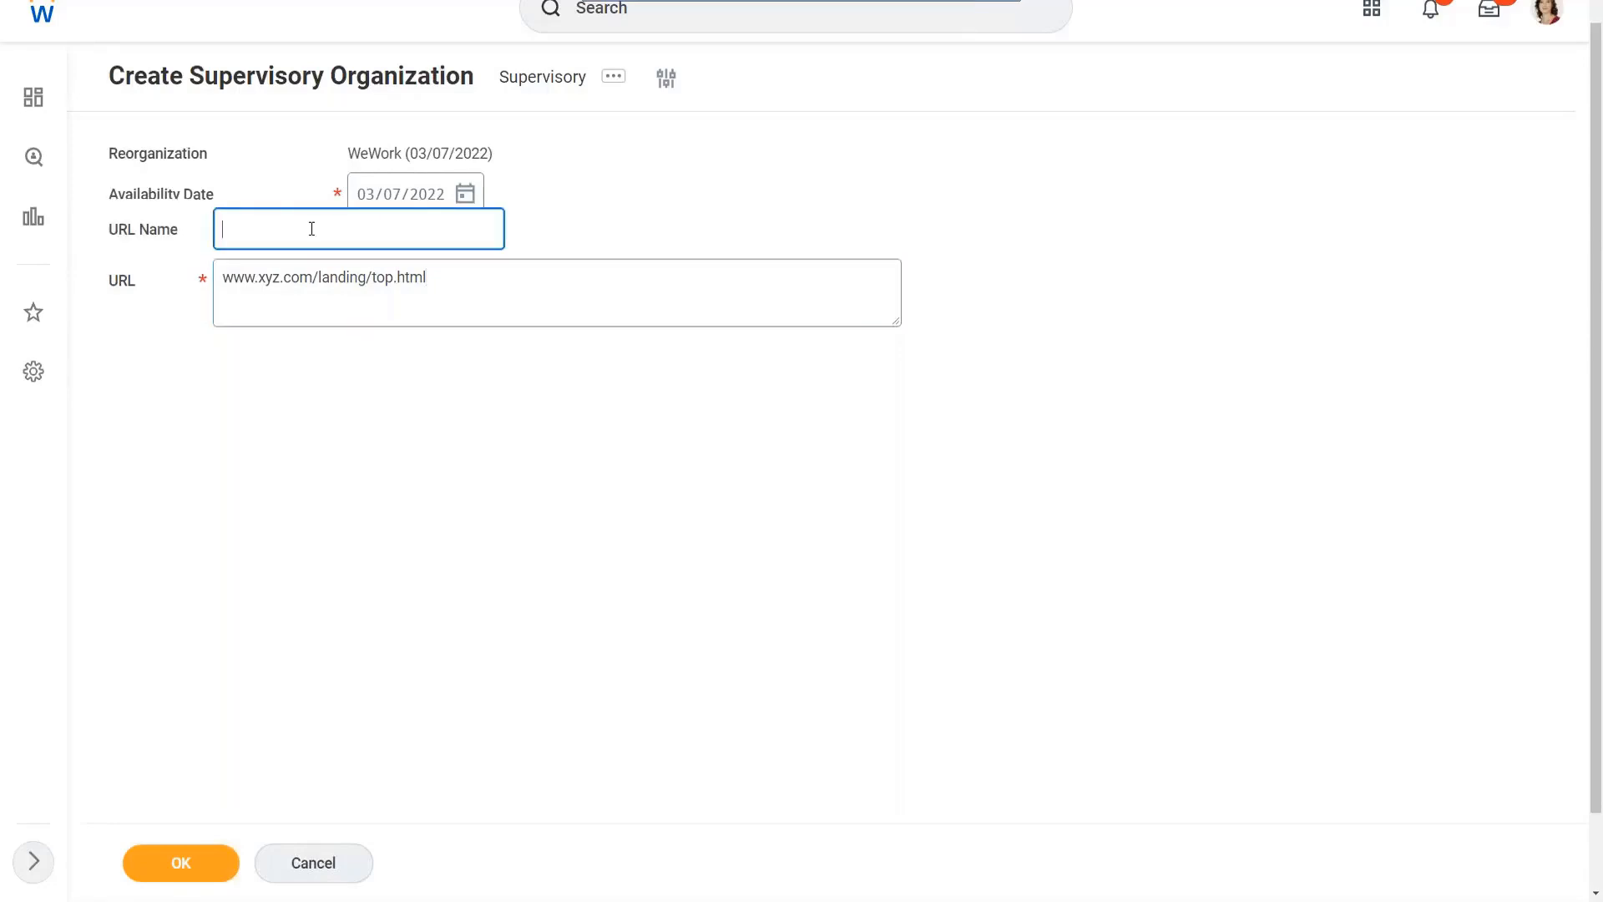
text(Org Landinx)
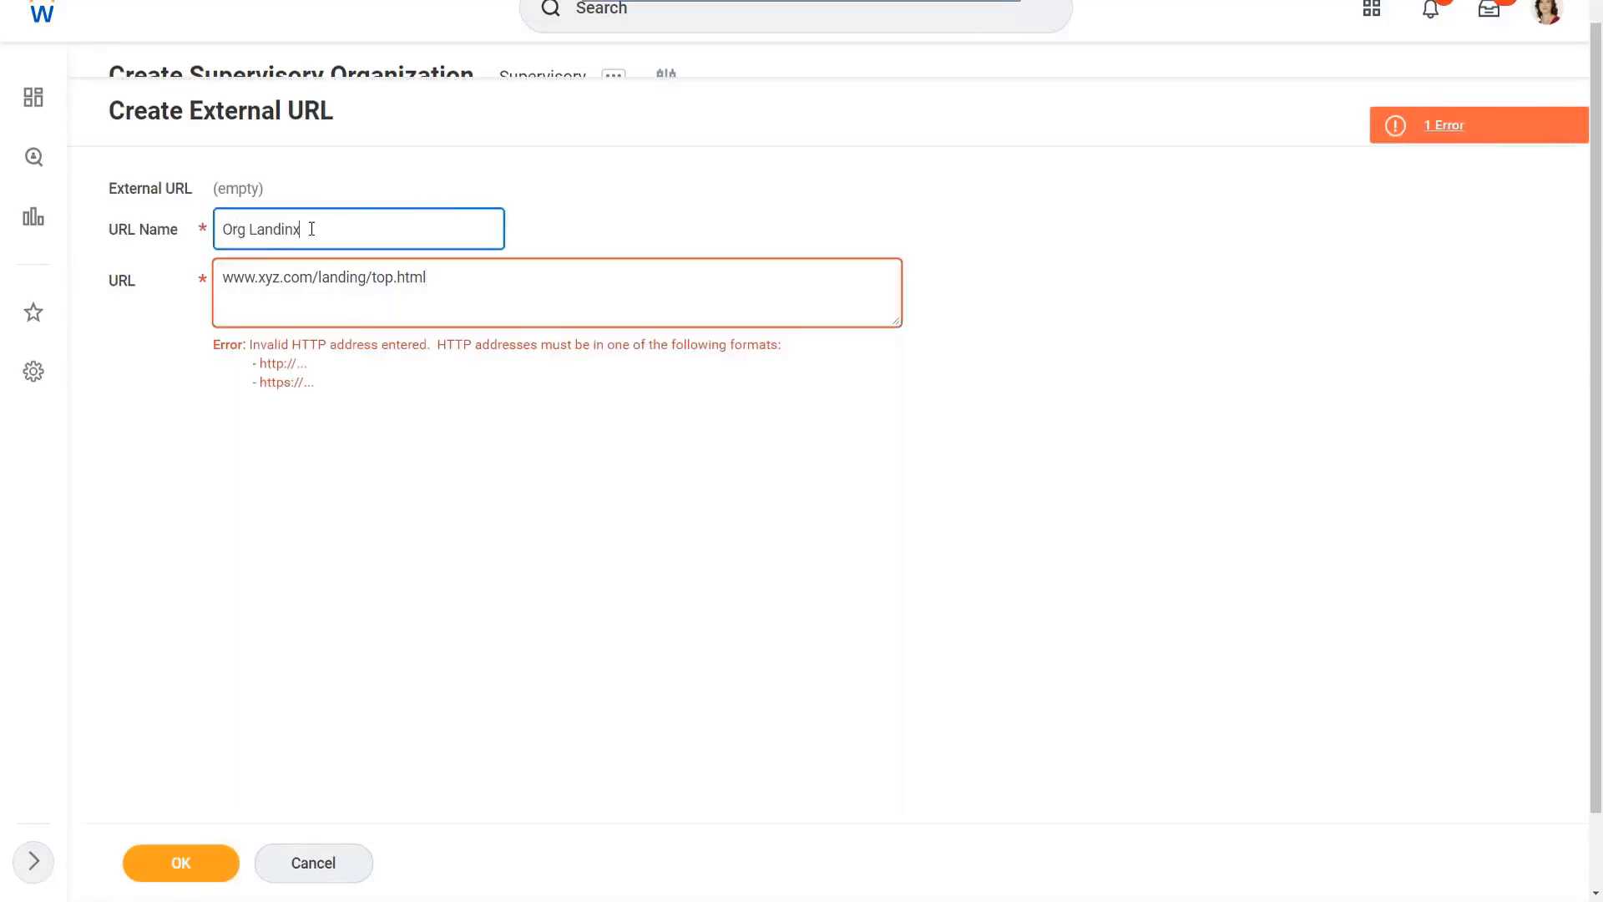
key(BackSpace)
text(Page)
text(www)
key(BackSpace)
key(BackSpace)
key(BackSpace)
text(WW_)
click(223, 280)
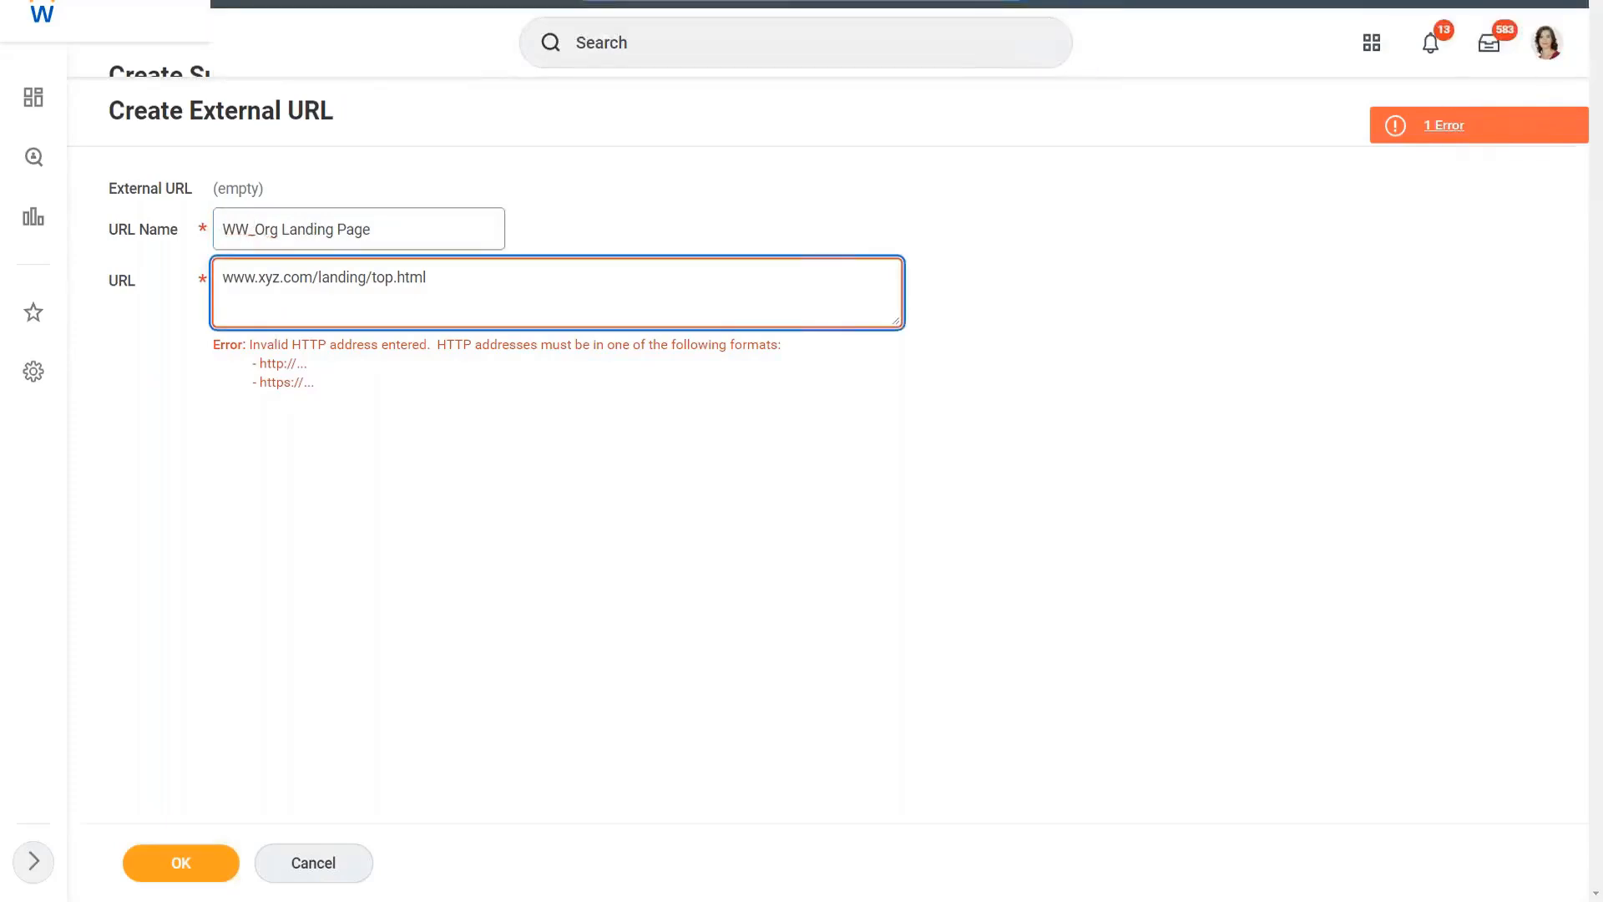
text(https://)
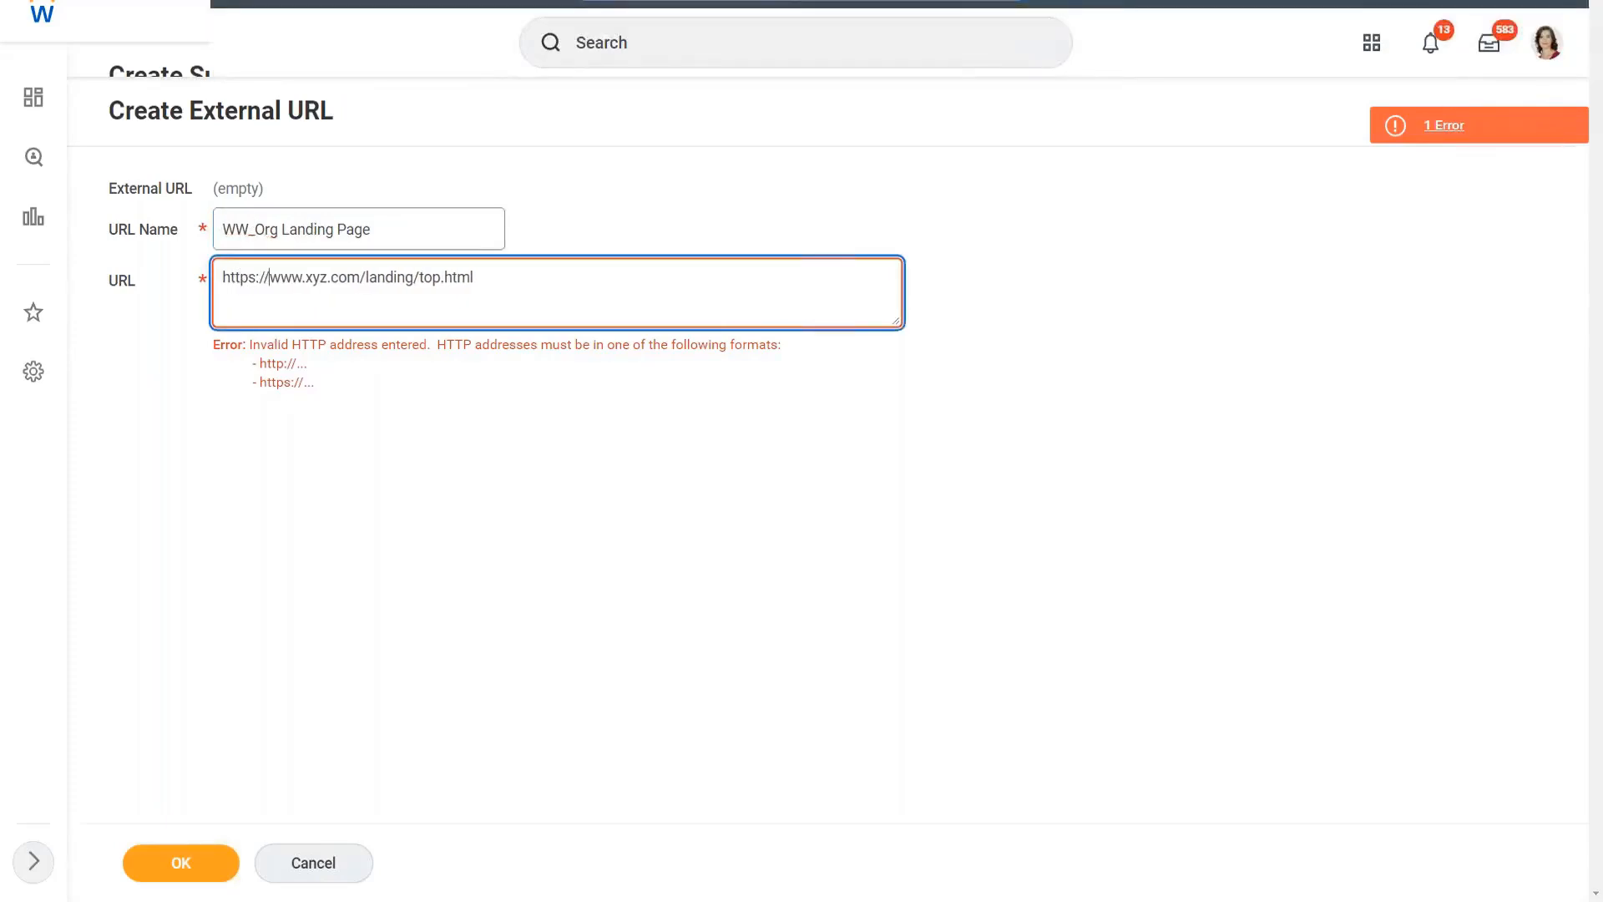
click(537, 272)
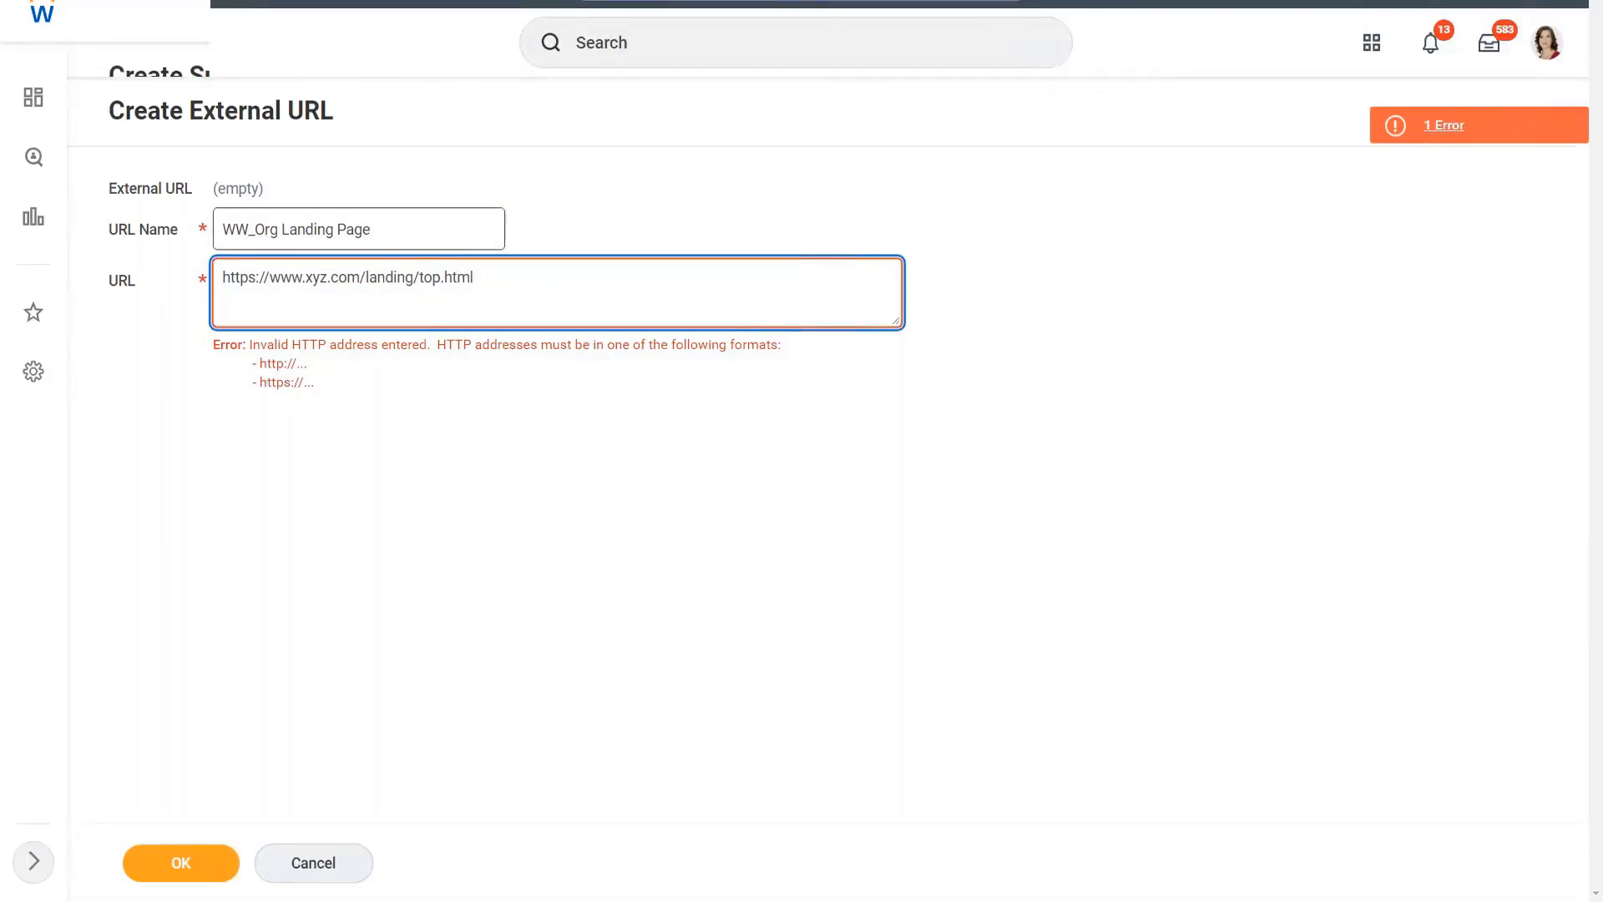
click(414, 236)
click(518, 284)
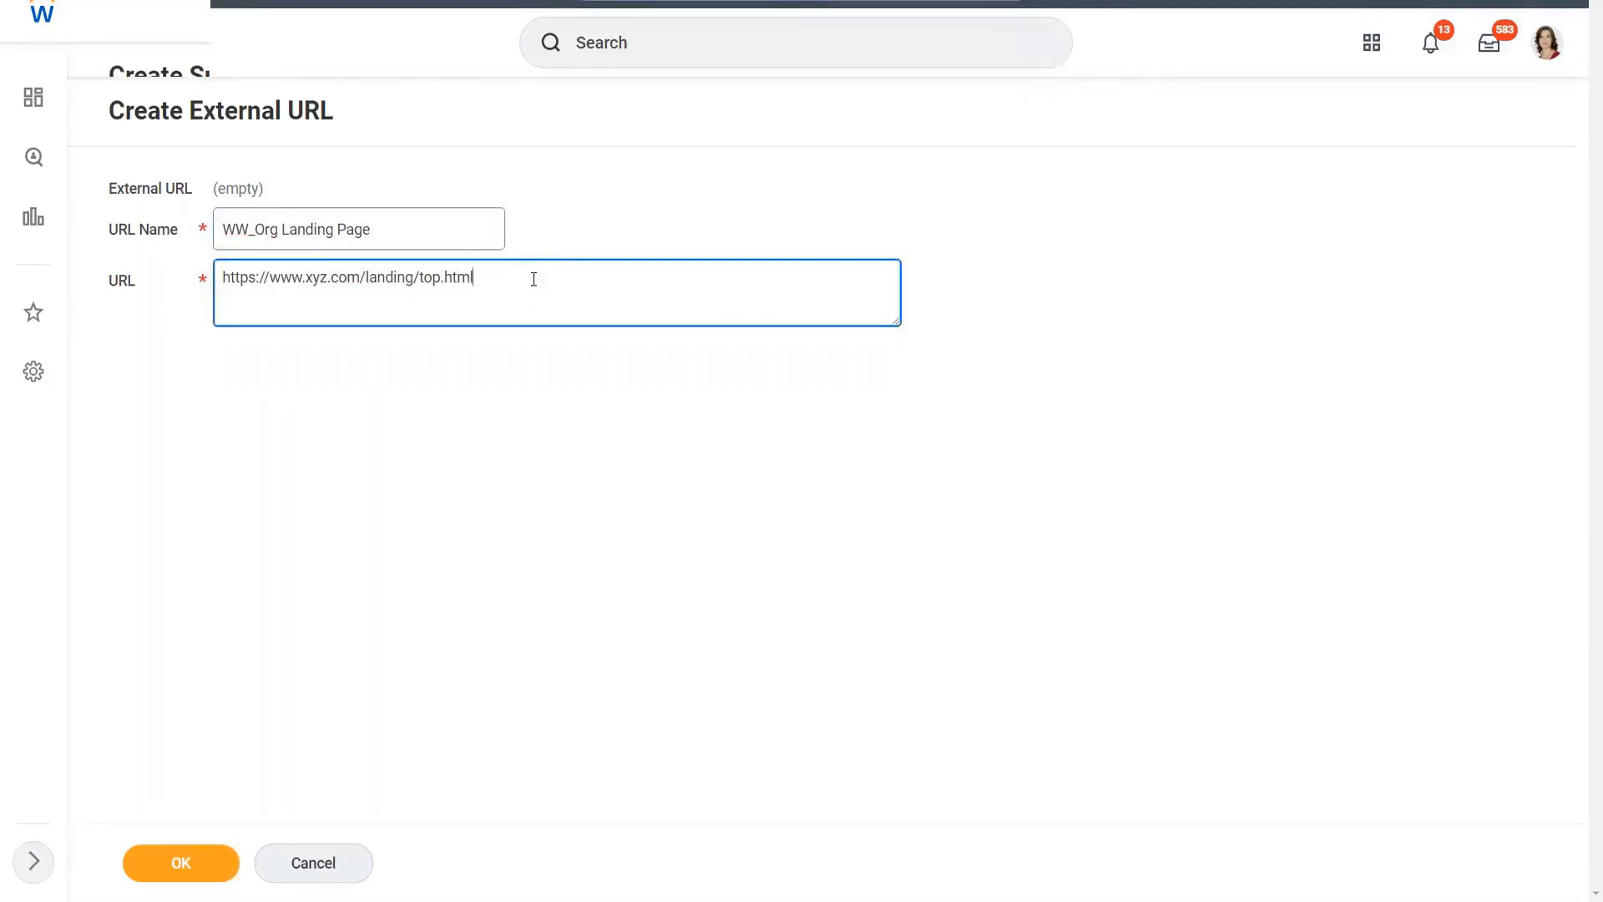
drag(222, 278, 474, 277)
click(447, 277)
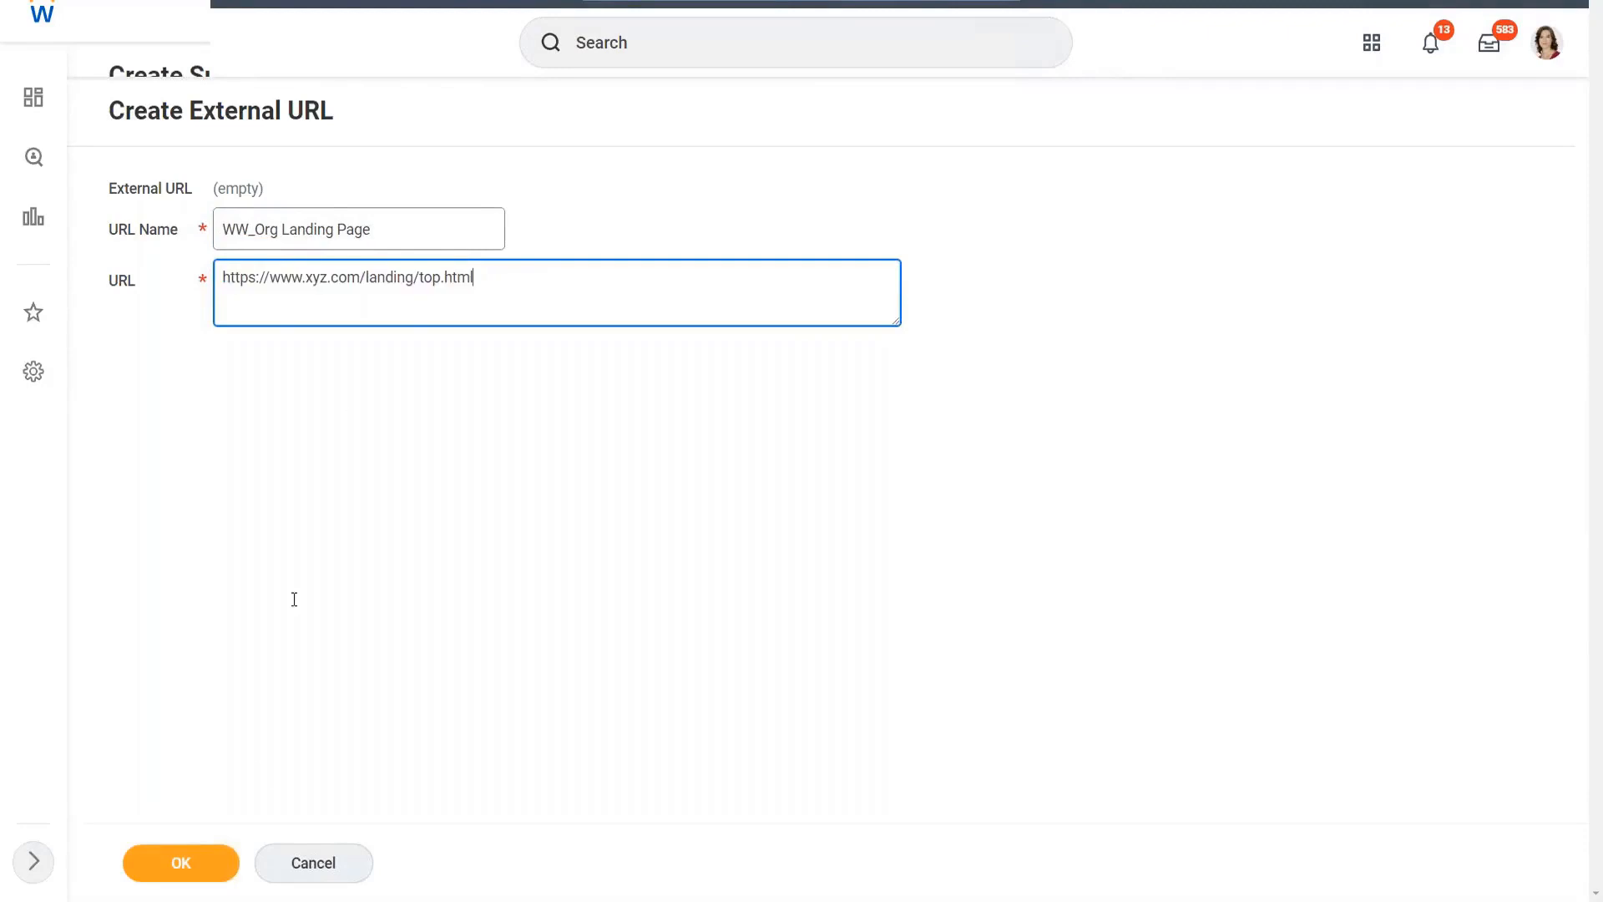
click(193, 870)
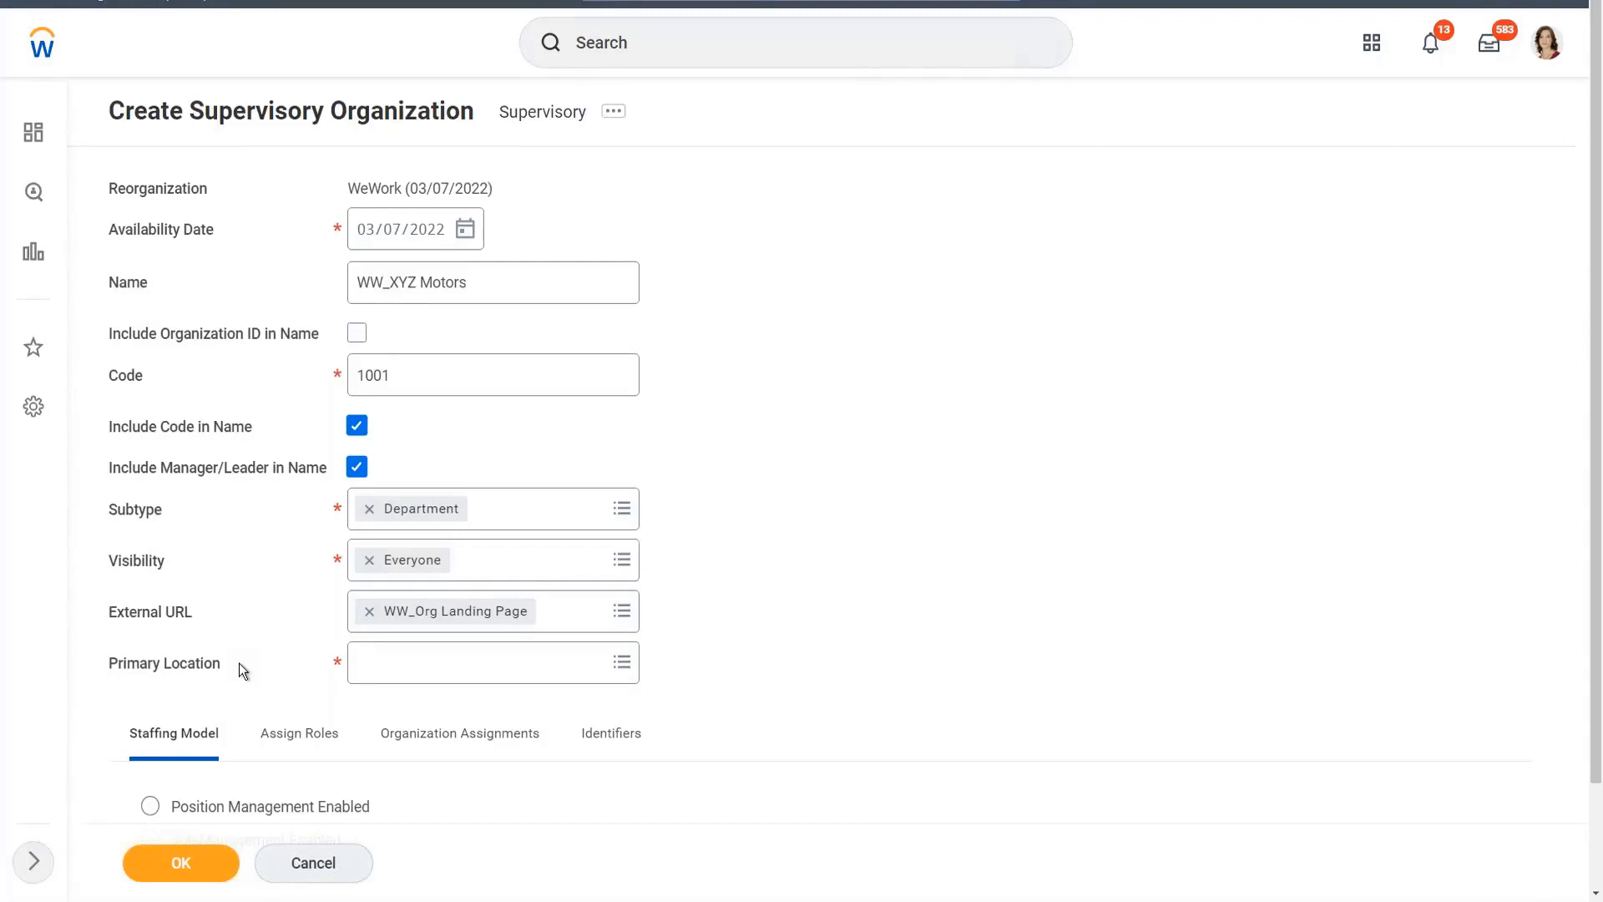
Step: Search the primary locations for Chicago, preview the second match's details and choose it as the primary location
click(404, 668)
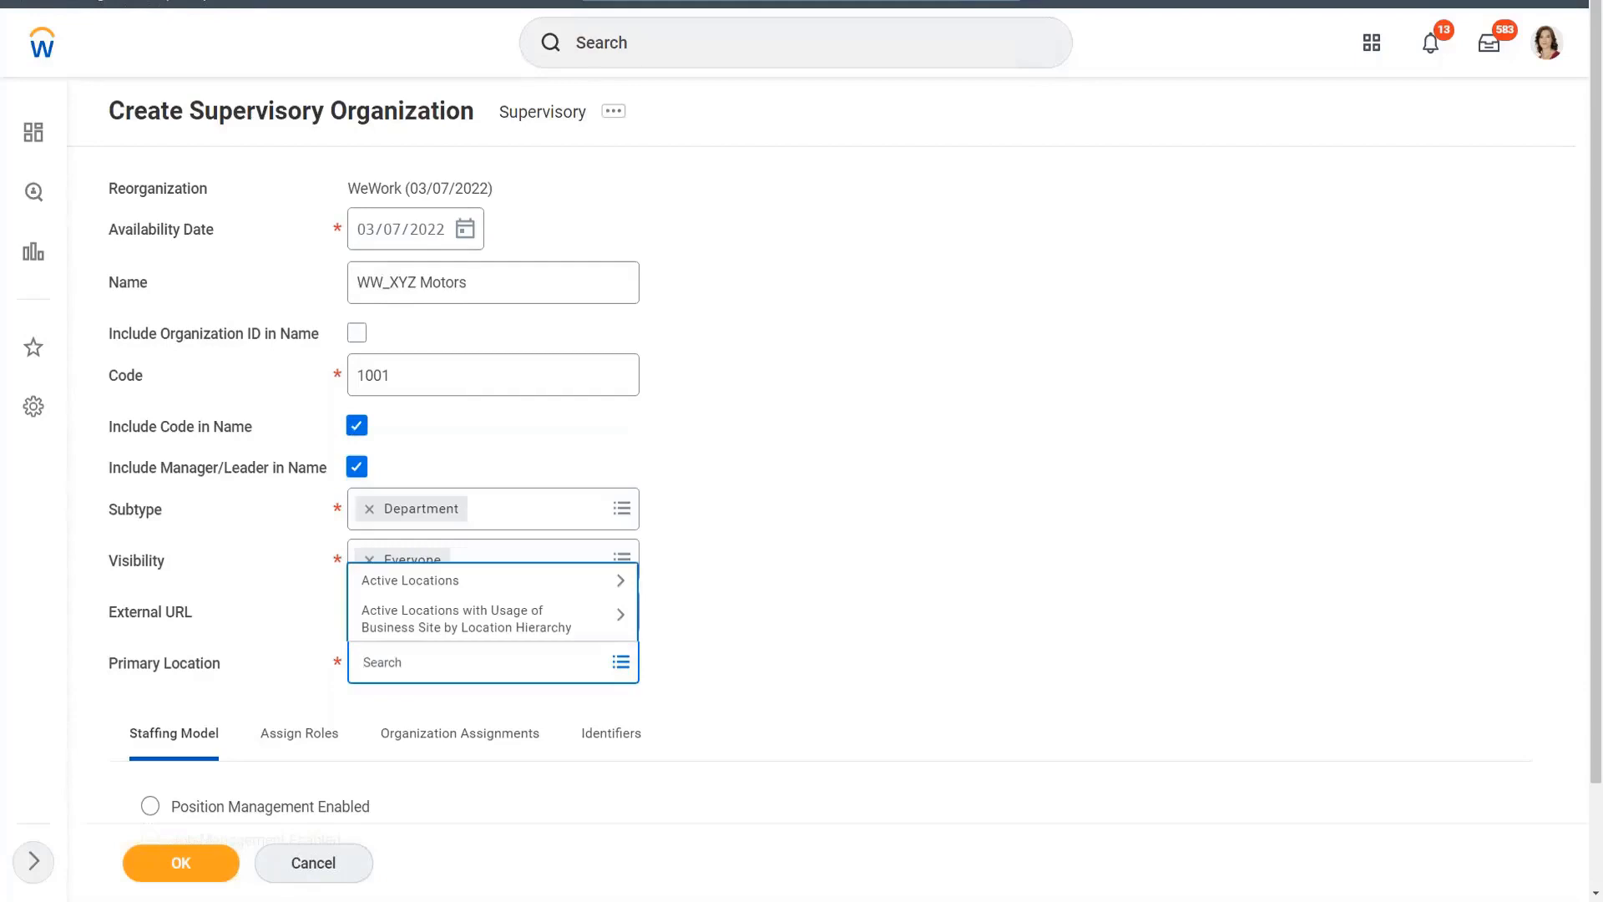
text(Chicago)
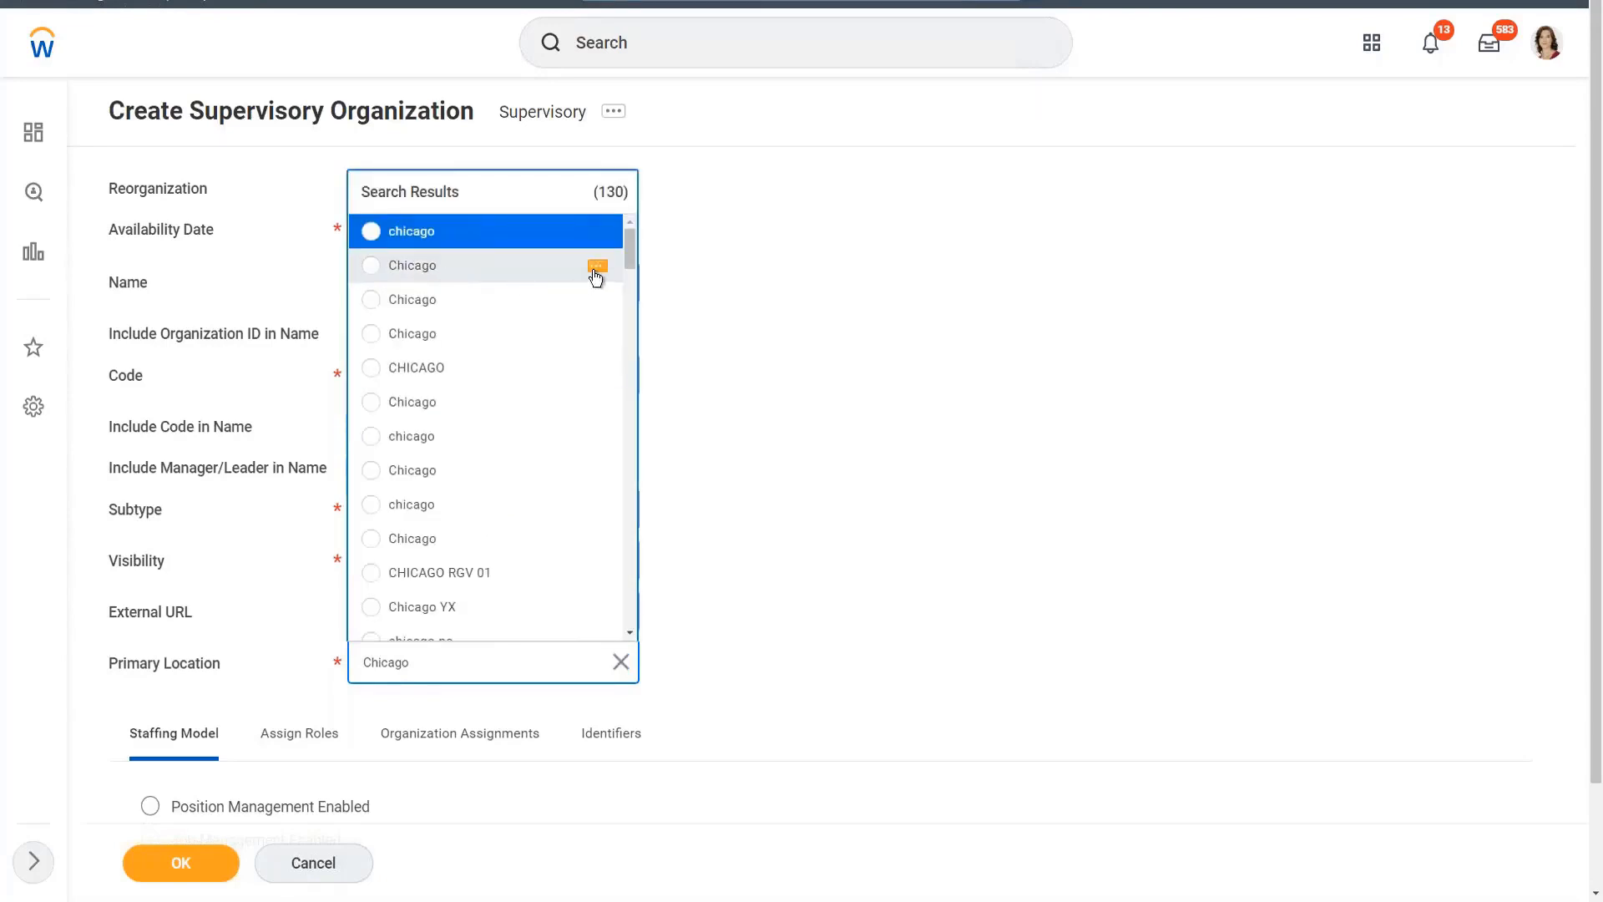
click(599, 267)
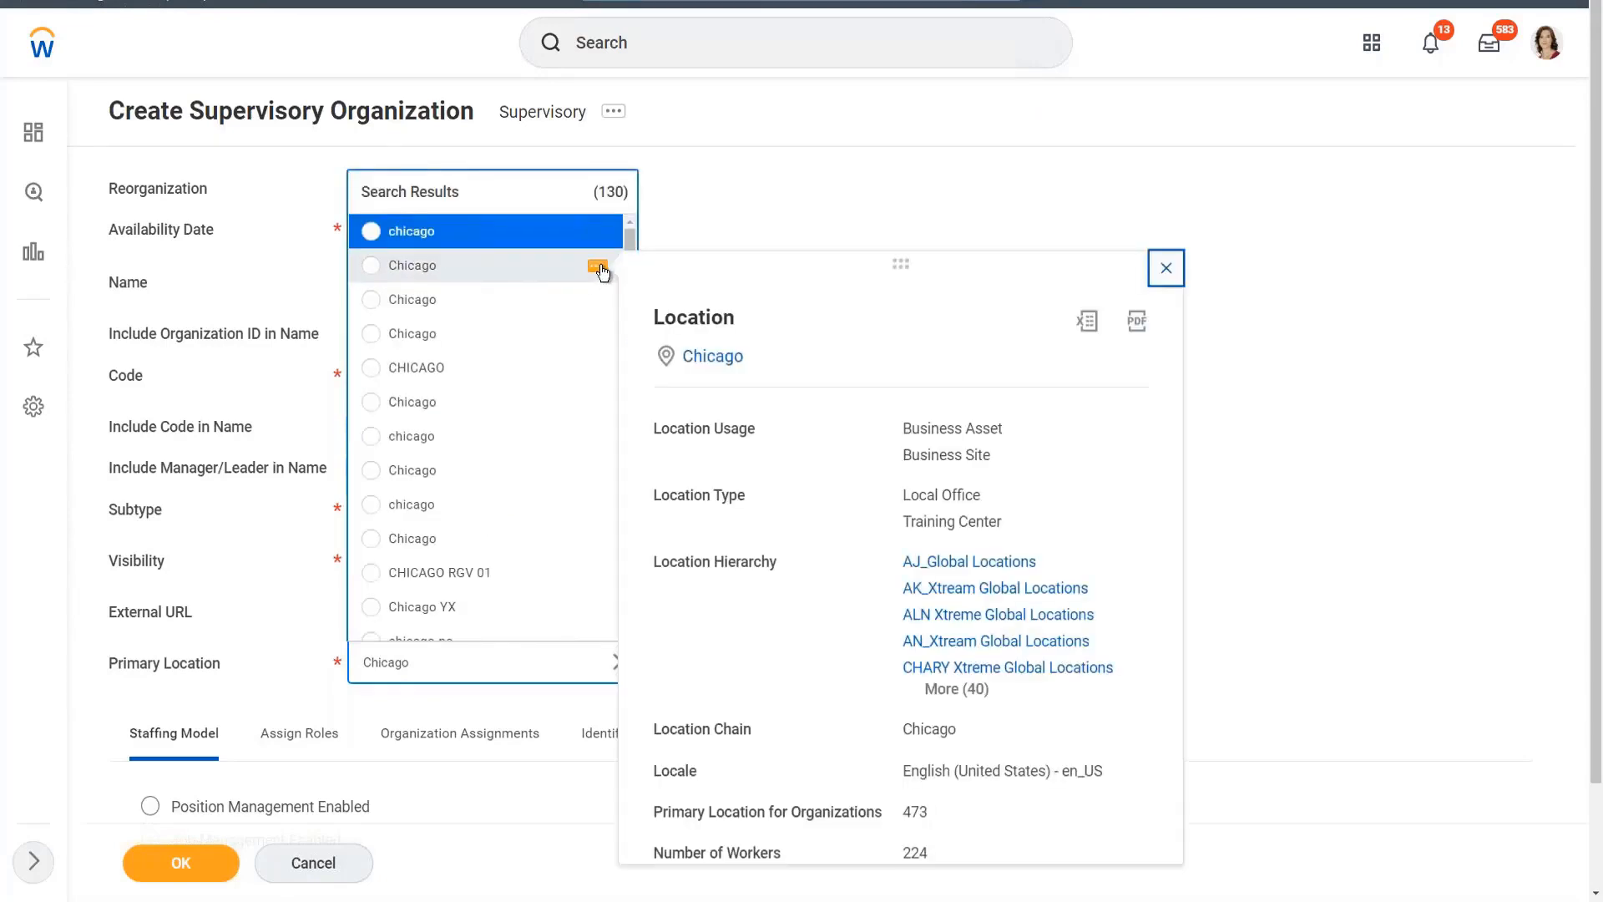
click(371, 266)
click(793, 421)
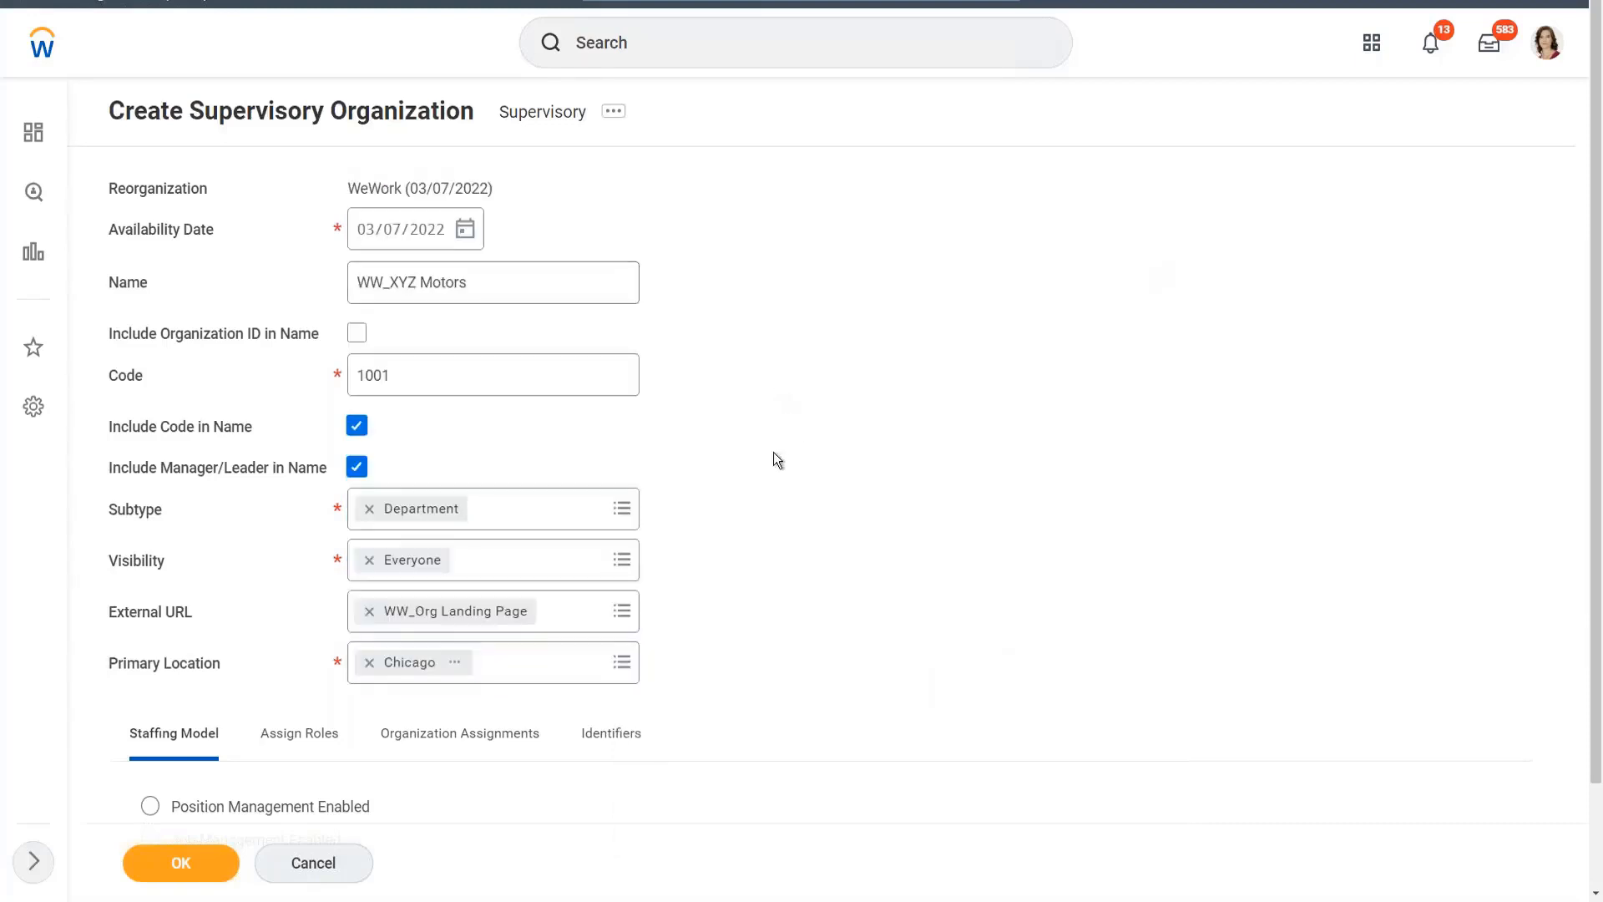